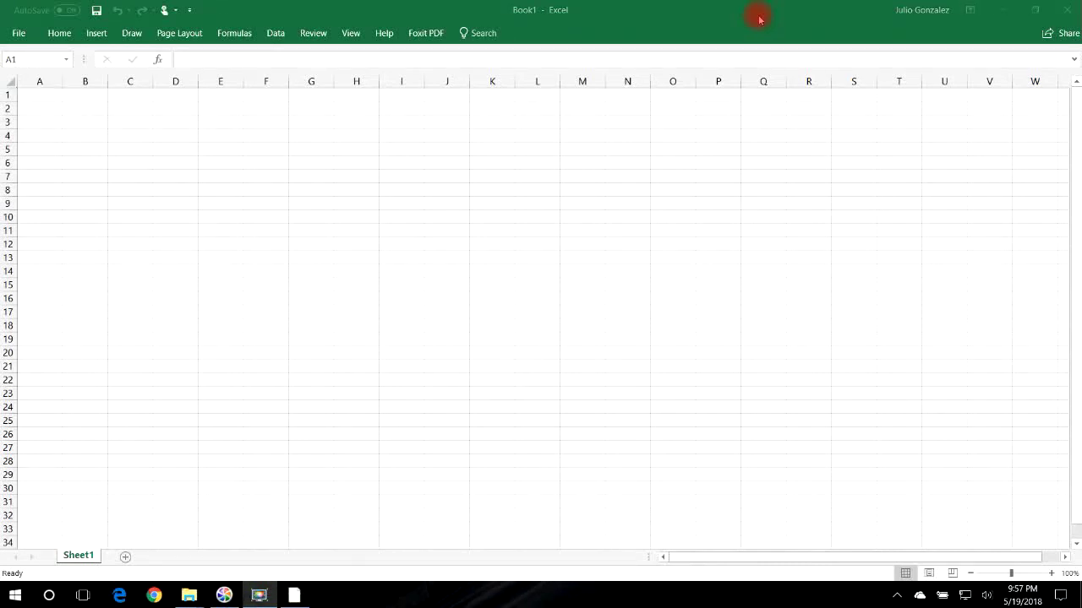
- Widen columns A to D and enter the months Jan, Feb and Mar in cells A1 to A3
{"action": "left_click", "coordinate": [39, 97]}
{"action": "left_click_drag", "start_coordinate": [62, 80], "coordinate": [264, 81]}
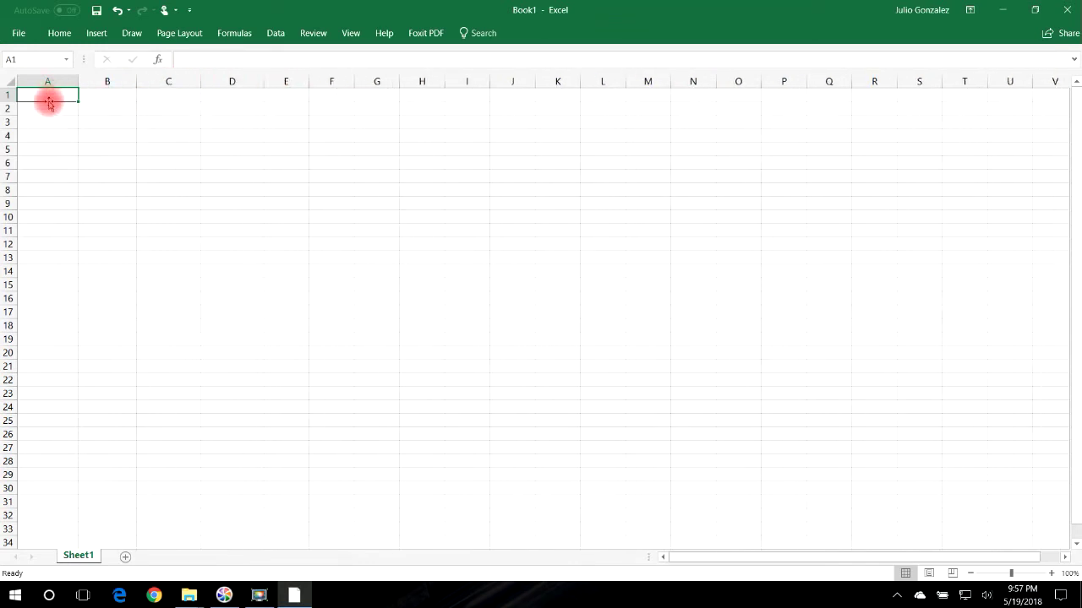
{"action": "type", "text": "Jan"}
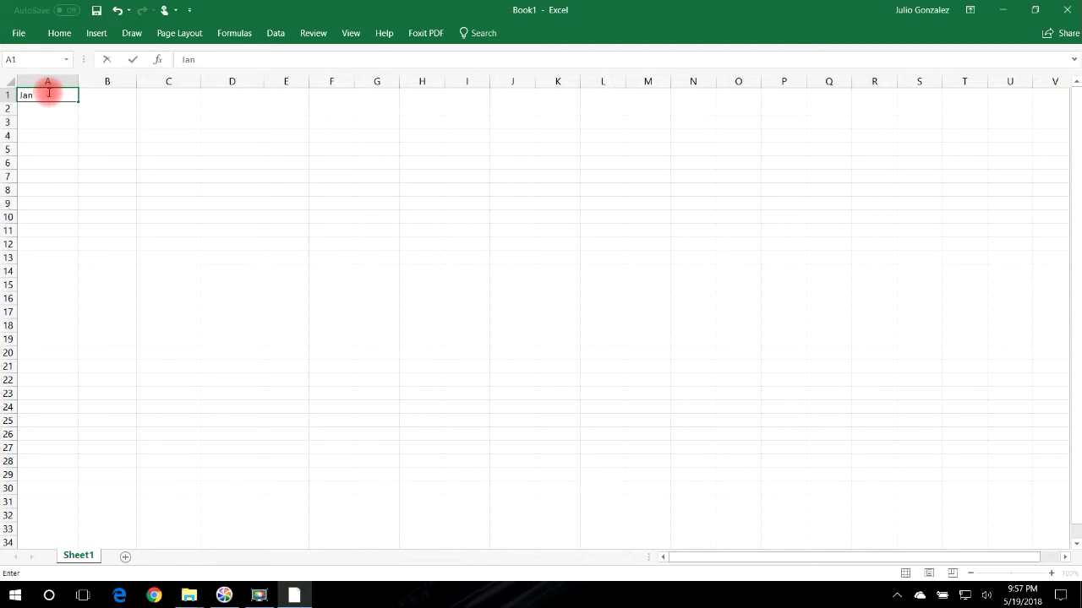
{"action": "key", "text": "Return"}
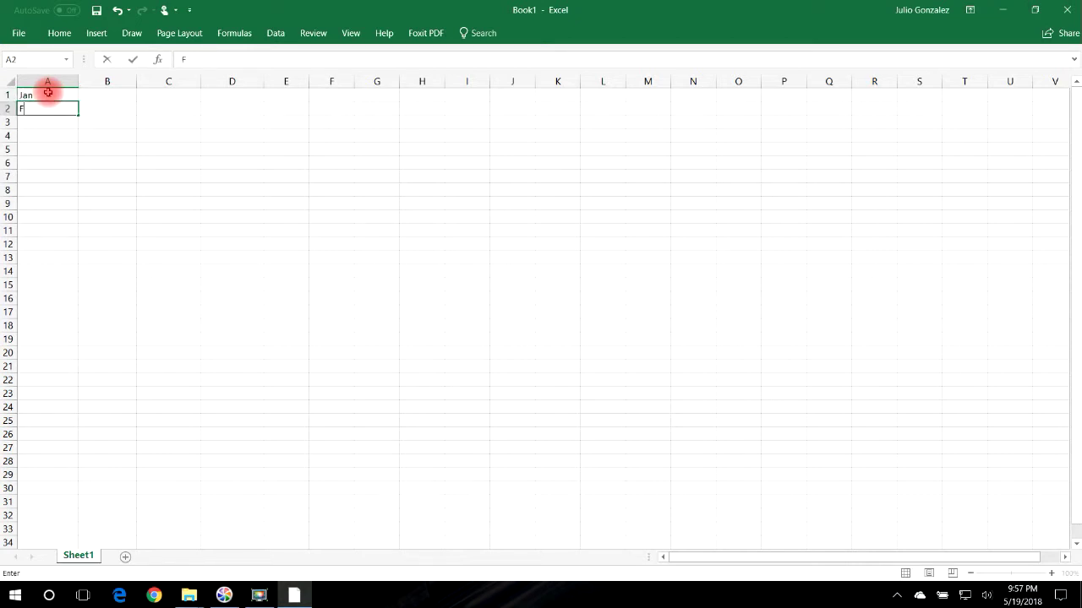
{"action": "type", "text": "Feb"}
{"action": "key", "text": "Return"}
{"action": "type", "text": "Mar"}
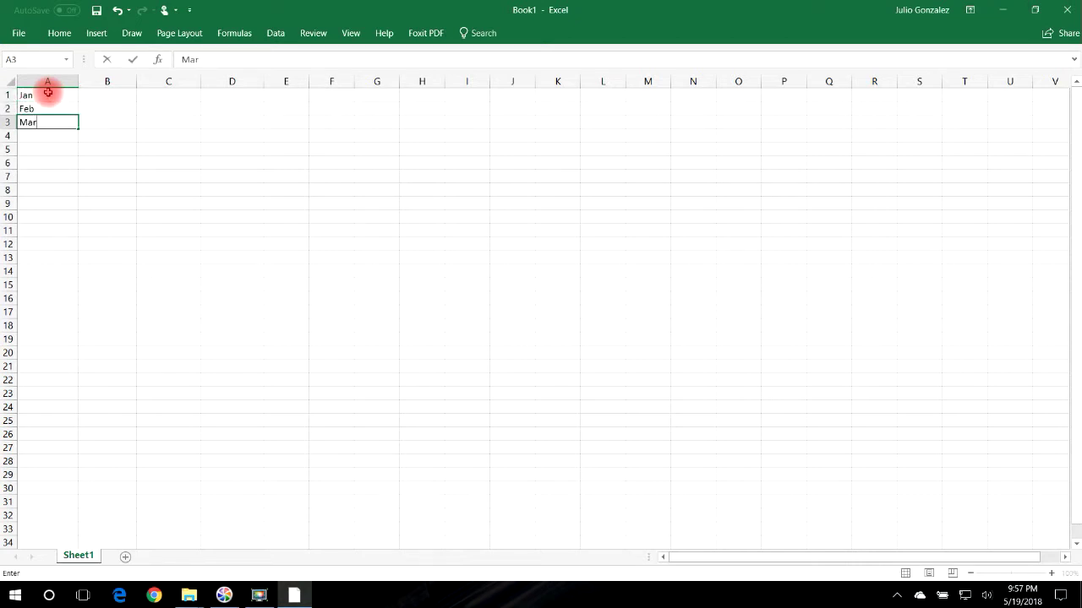
{"action": "key", "text": "ctrl+Return"}
{"action": "type", "text": "A"}
{"action": "key", "text": "BackSpace"}
{"action": "type", "text": "Mar"}
{"action": "key", "text": "ctrl+Return"}
{"action": "key", "text": "Down"}
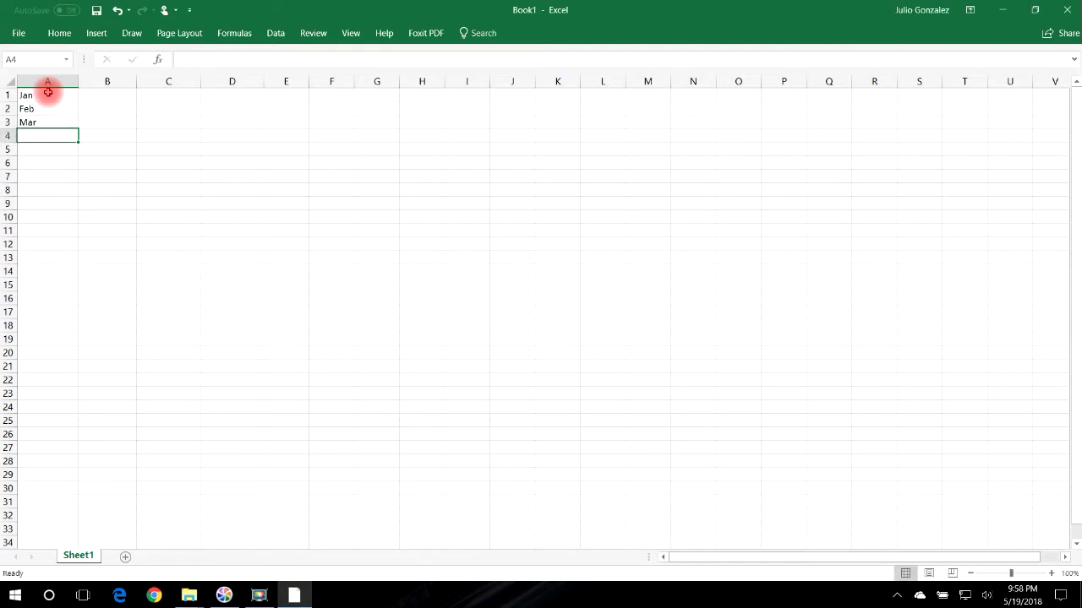
- Continue the month list in column A with April, May and June in cells A4 to A6
{"action": "type", "text": "April"}
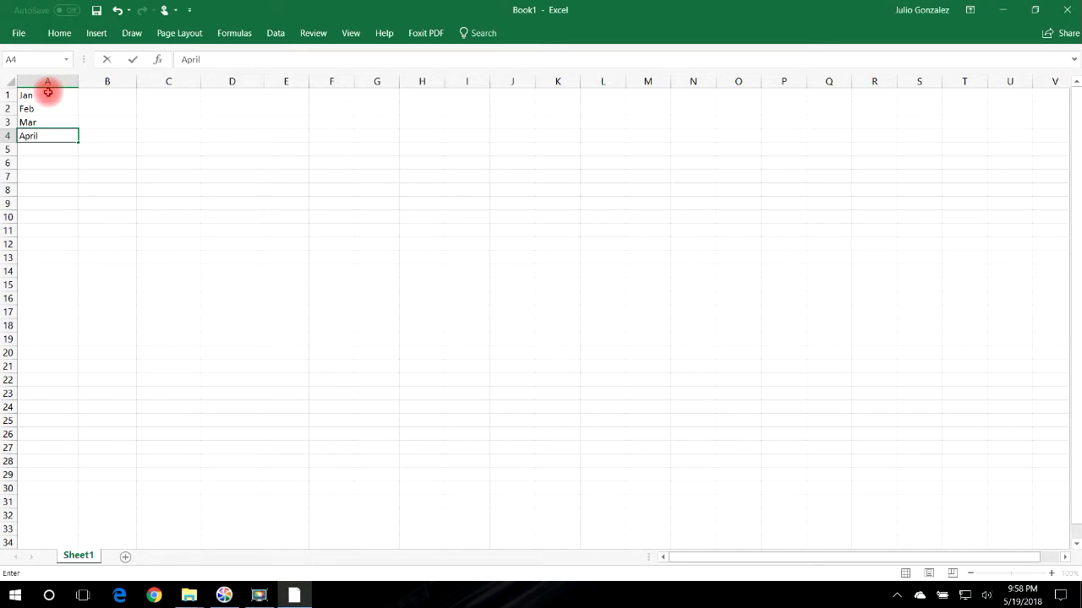
{"action": "key", "text": "Return"}
{"action": "type", "text": "May"}
{"action": "key", "text": "Return"}
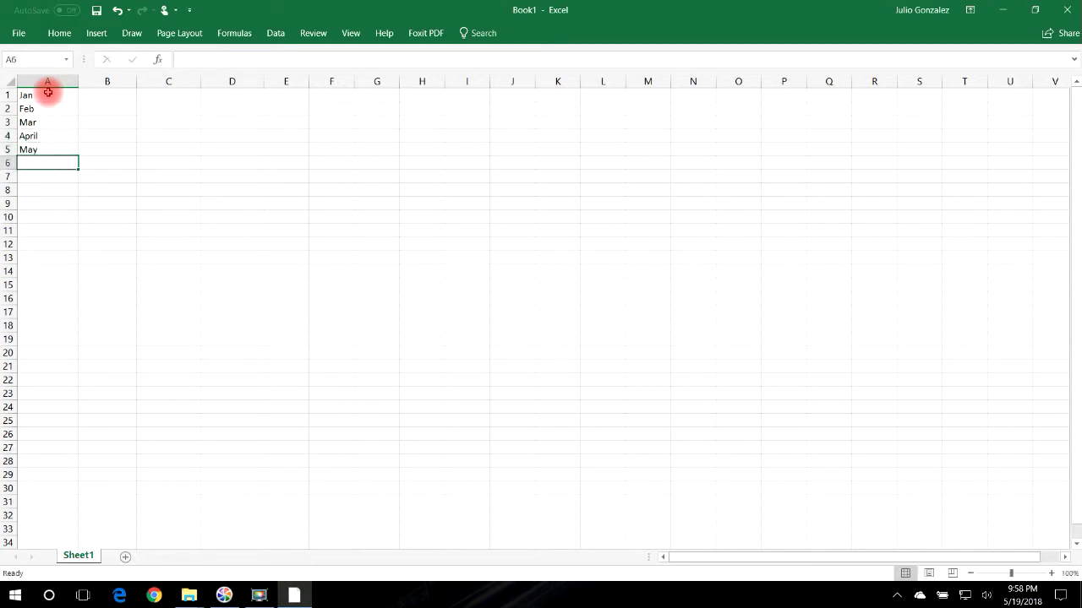
{"action": "type", "text": "June"}
{"action": "key", "text": "Tab"}
{"action": "key", "text": "Up"}
{"action": "key", "text": "Up"}
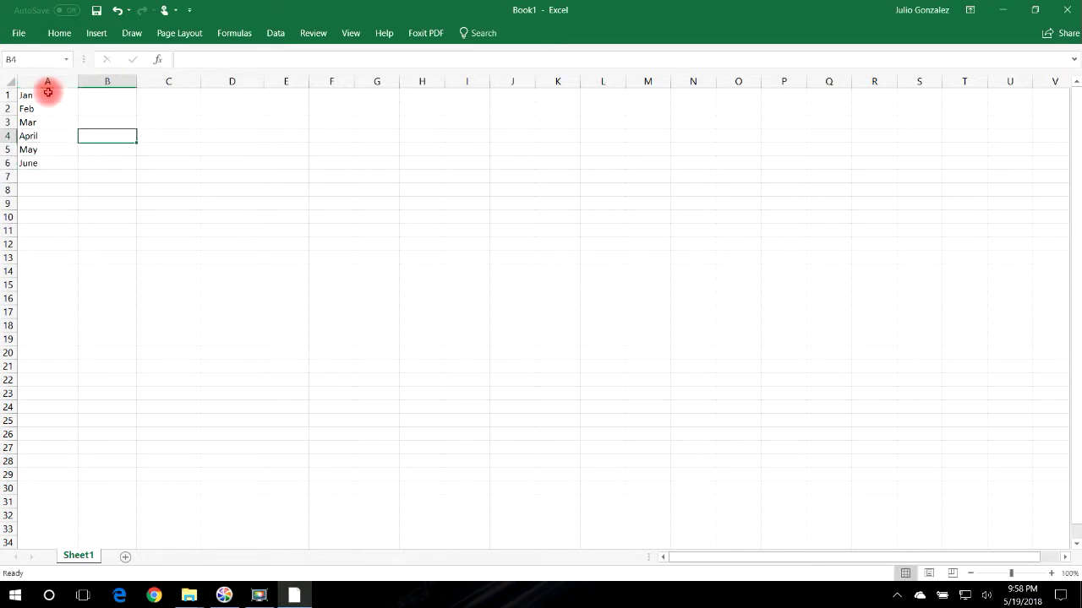
{"action": "key", "text": "Up"}
{"action": "key", "text": "Up"}
{"action": "key", "text": "Up"}
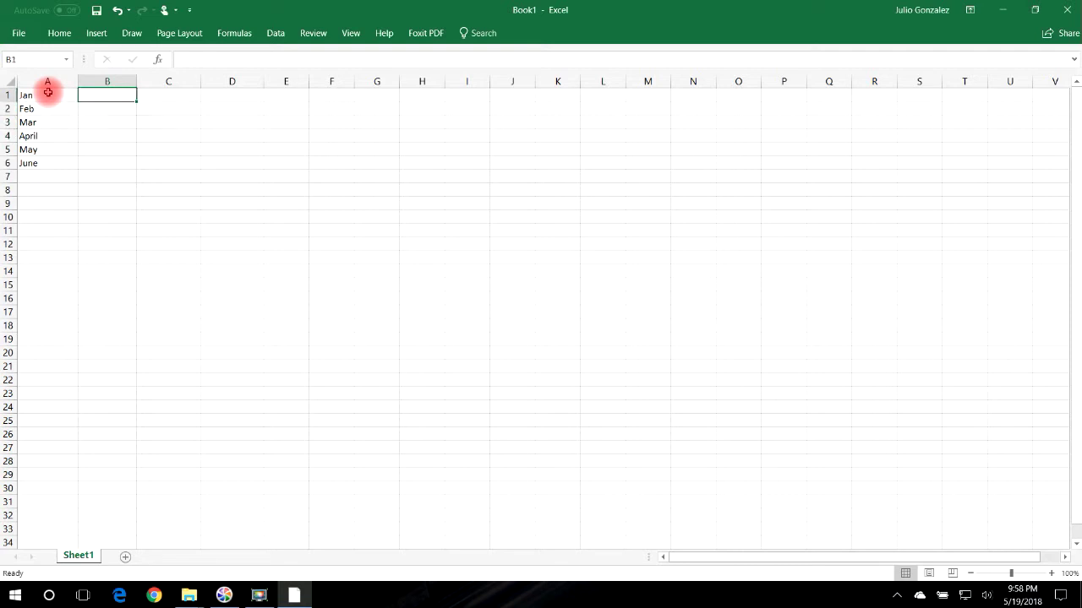
- Insert a new row above Jan and enter the heading Month in cell A1
{"action": "right_click", "coordinate": [11, 96]}
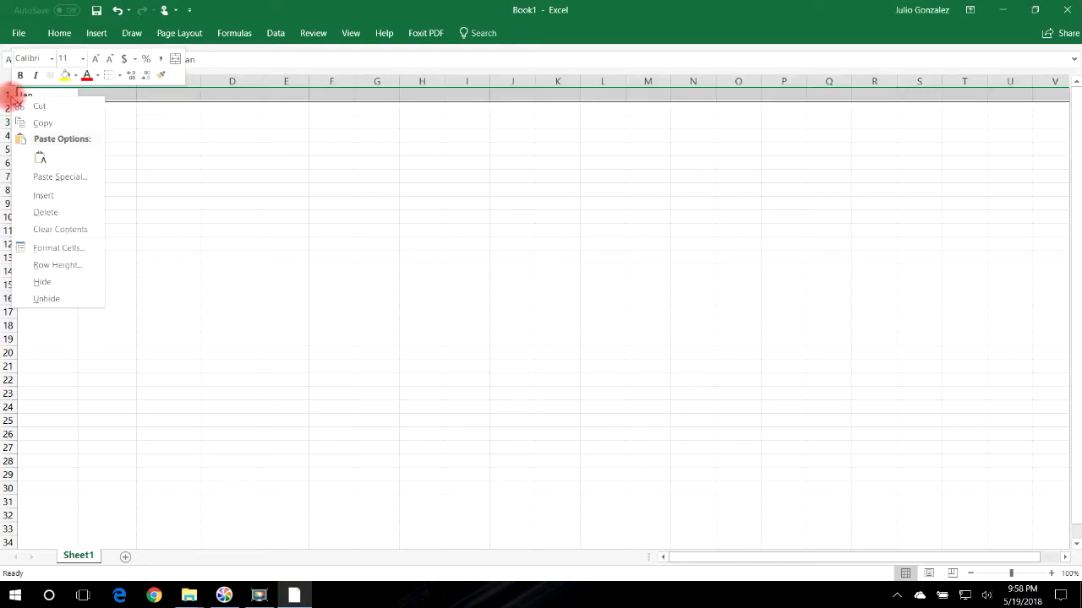
{"action": "left_click", "coordinate": [47, 196]}
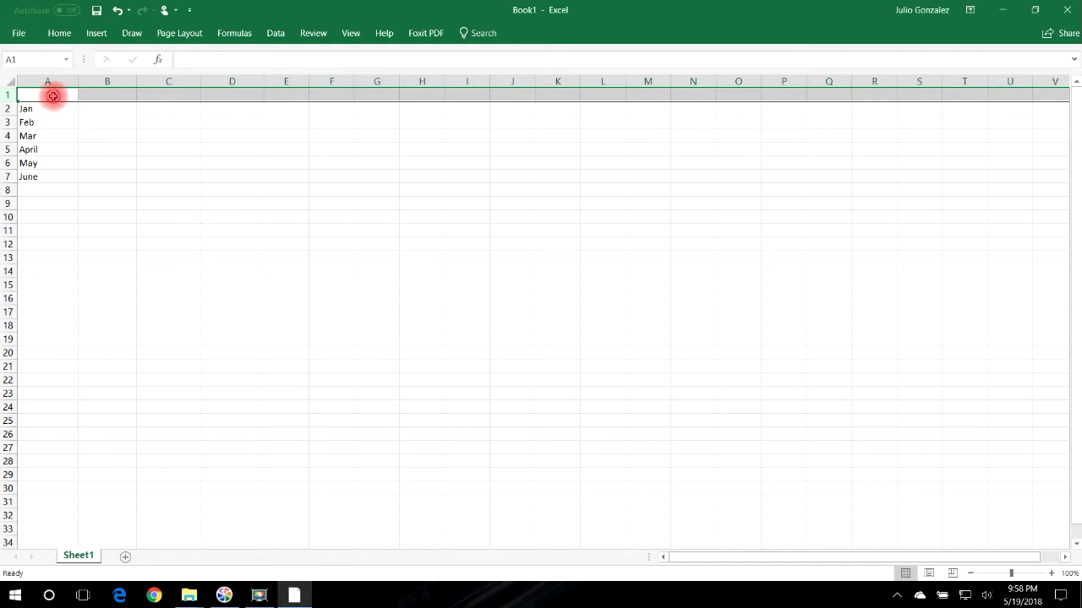
{"action": "left_click", "coordinate": [53, 95]}
{"action": "type", "text": "Month"}
{"action": "key", "text": "Tab"}
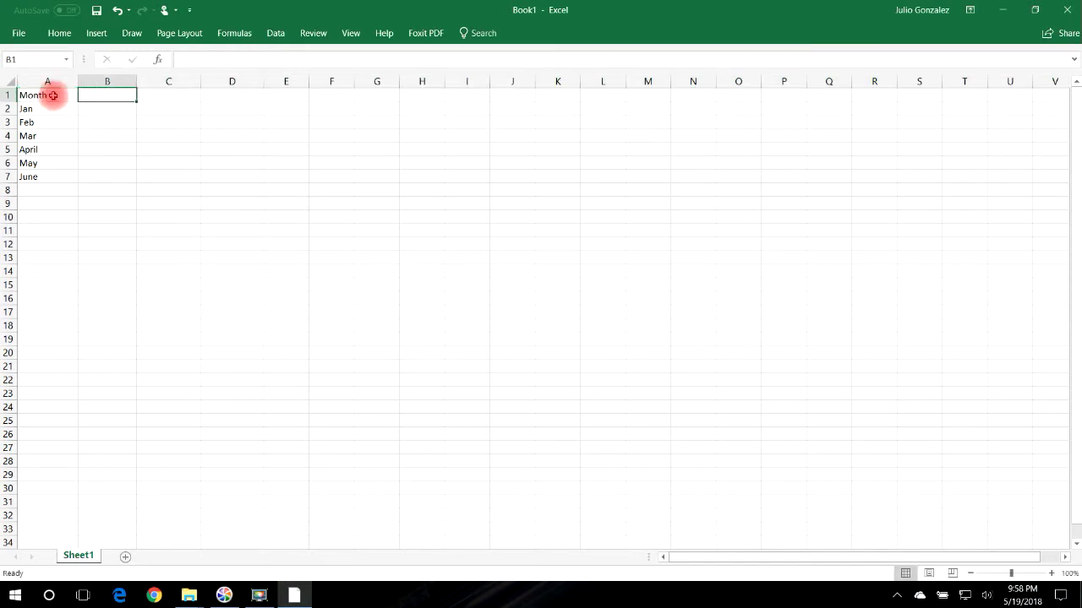
- Enter the column headings Revenue, % of Total and % Change in cells B1 to D1
{"action": "type", "text": "Reve"}
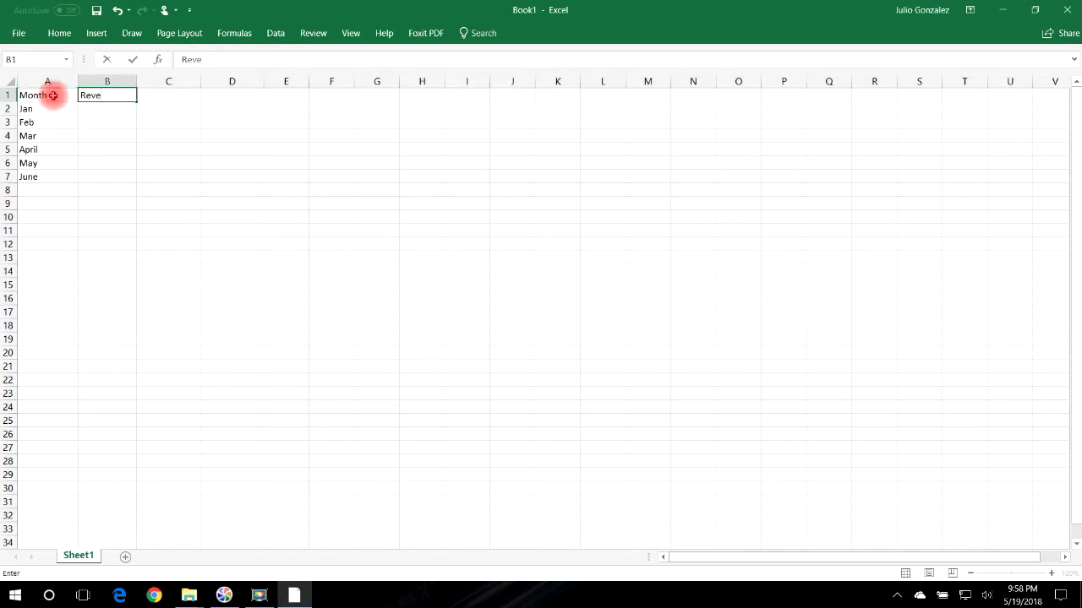
{"action": "type", "text": "nue"}
{"action": "key", "text": "Tab"}
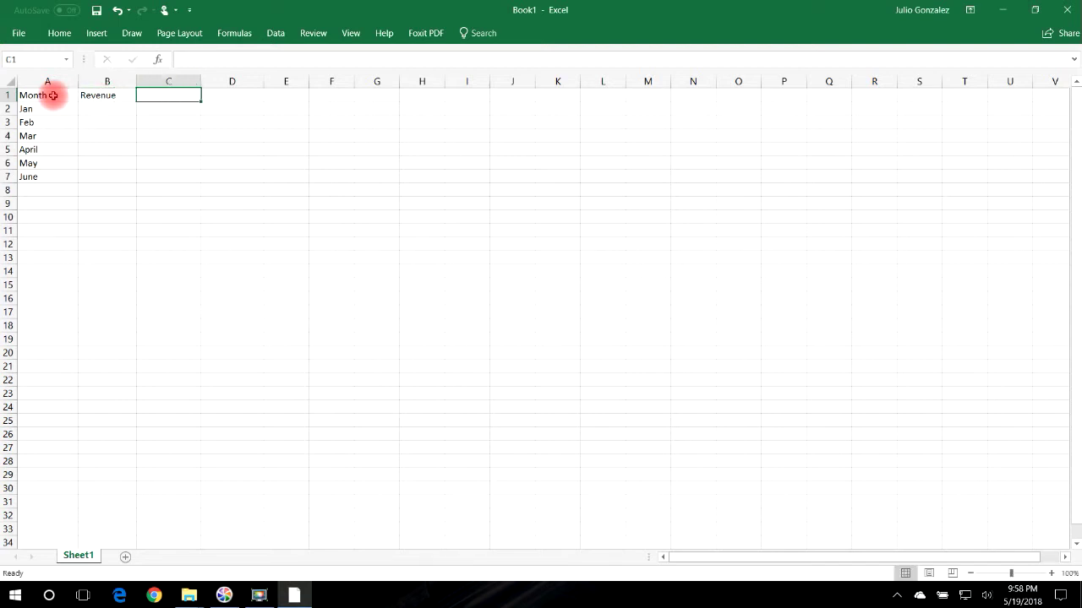
{"action": "type", "text": "%"}
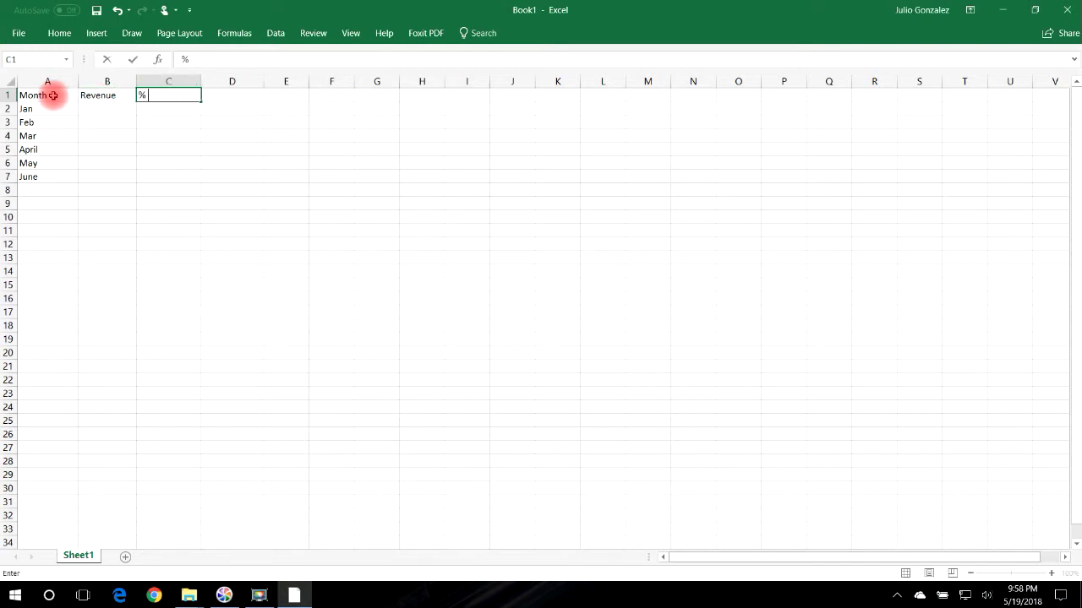
{"action": "type", "text": " of Total"}
{"action": "key", "text": "Tab"}
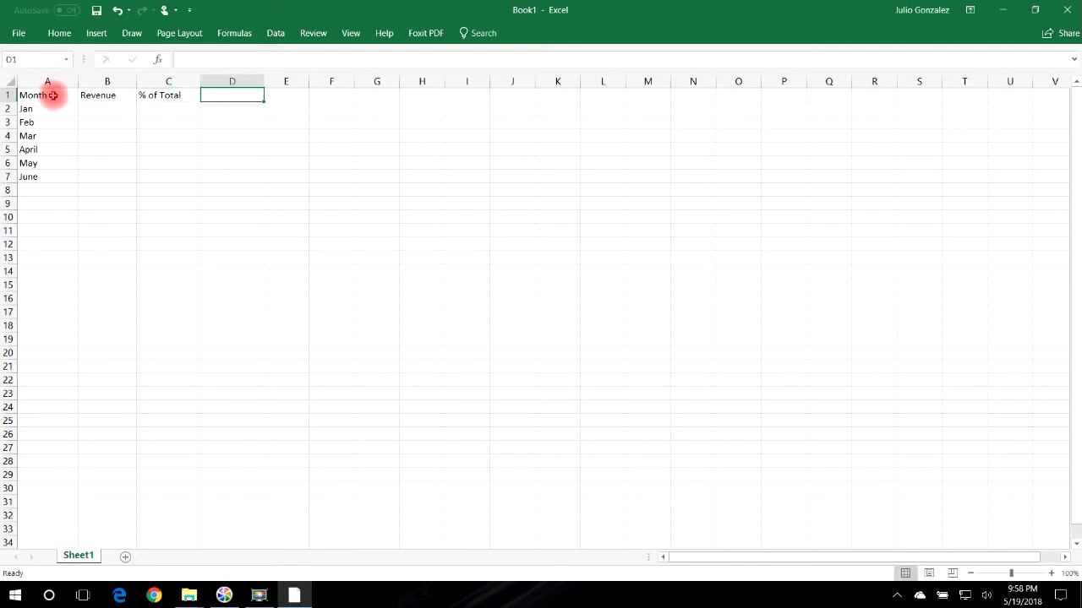
{"action": "type", "text": "% Change"}
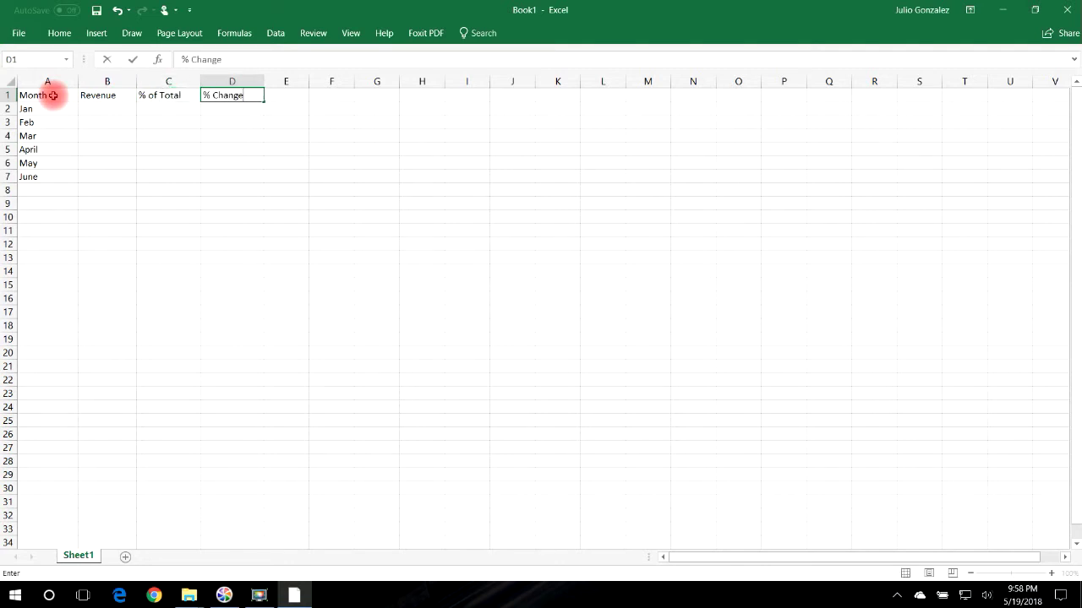
{"action": "key", "text": "Return"}
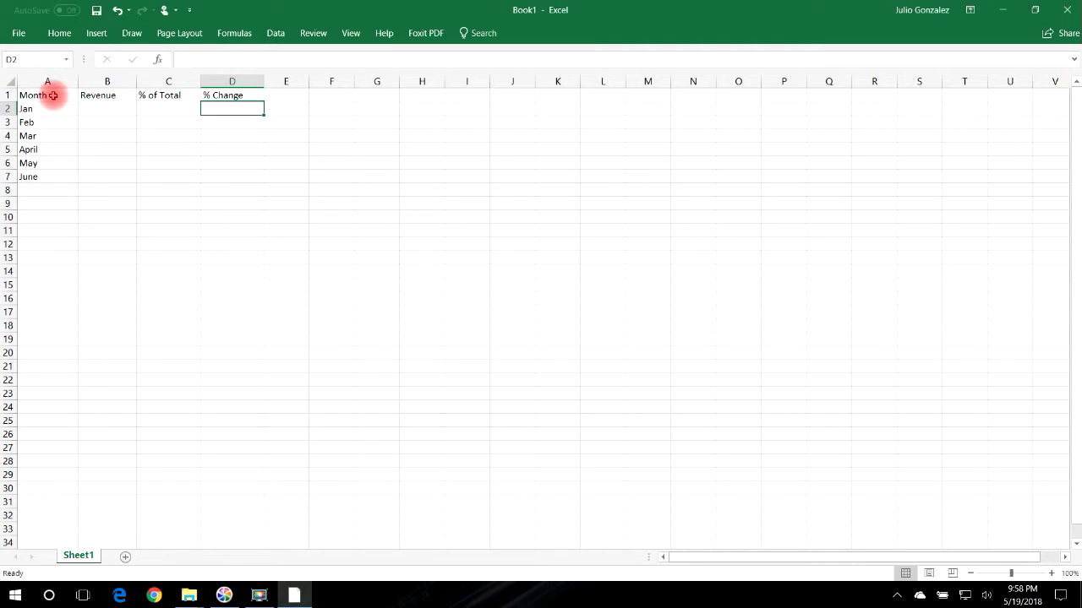
- Enter the revenue for Jan, Feb and Mar as $15,000, $18,500 and $14,200 in cells B2 to B4
{"action": "left_click", "coordinate": [112, 107]}
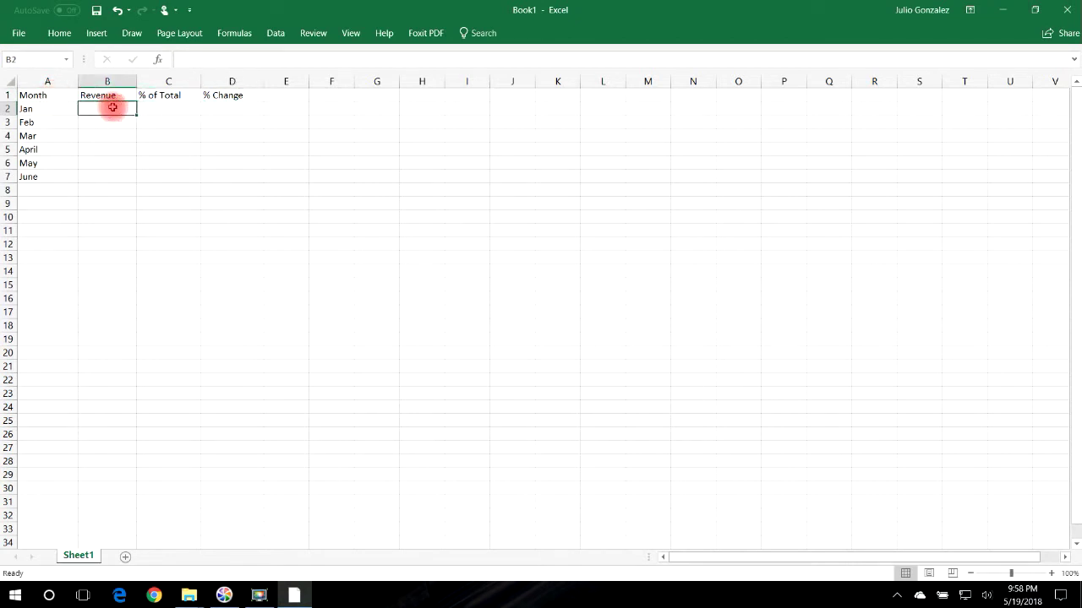
{"action": "type", "text": "$15,000"}
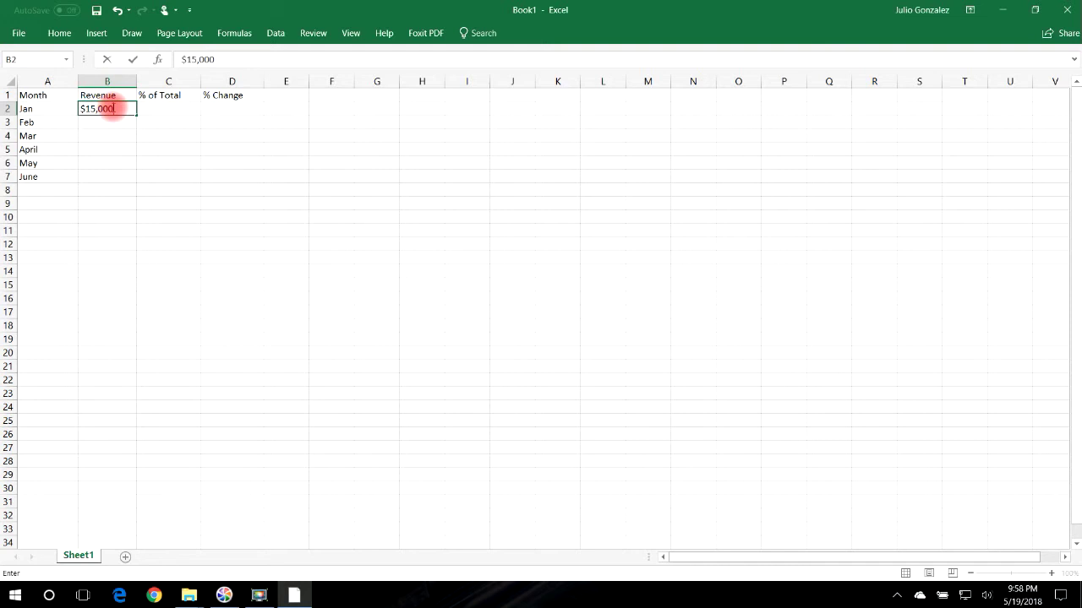
{"action": "key", "text": "Return"}
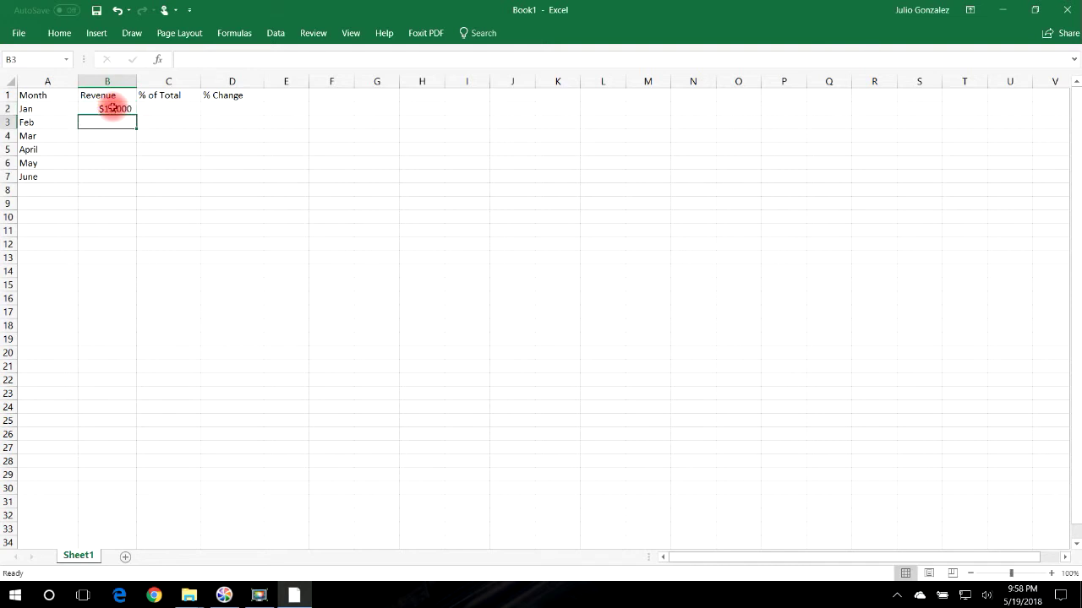
{"action": "type", "text": "$18,500"}
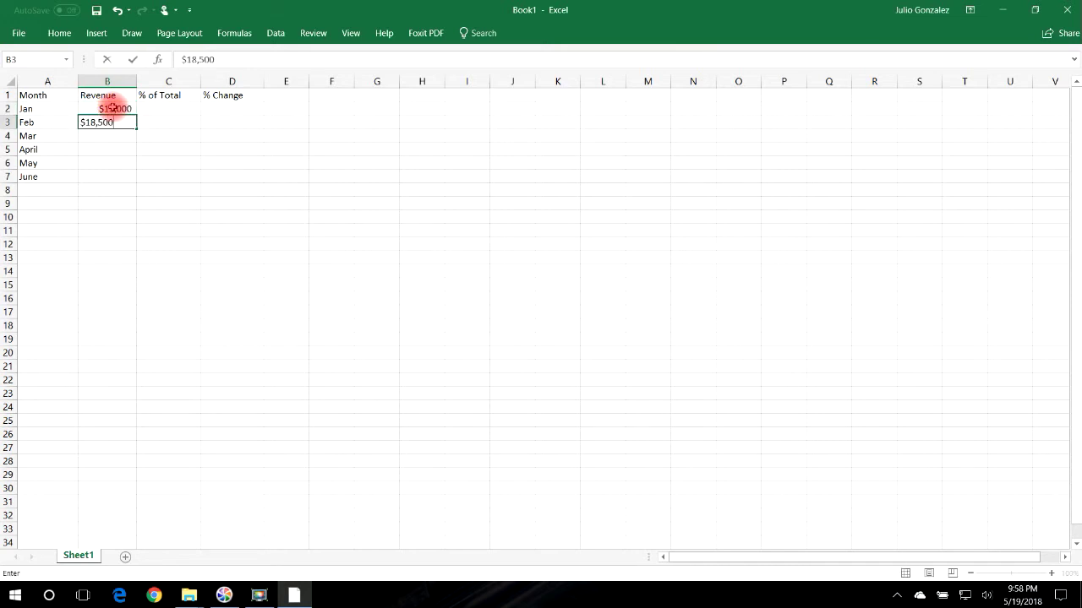
{"action": "key", "text": "Return"}
{"action": "type", "text": "$"}
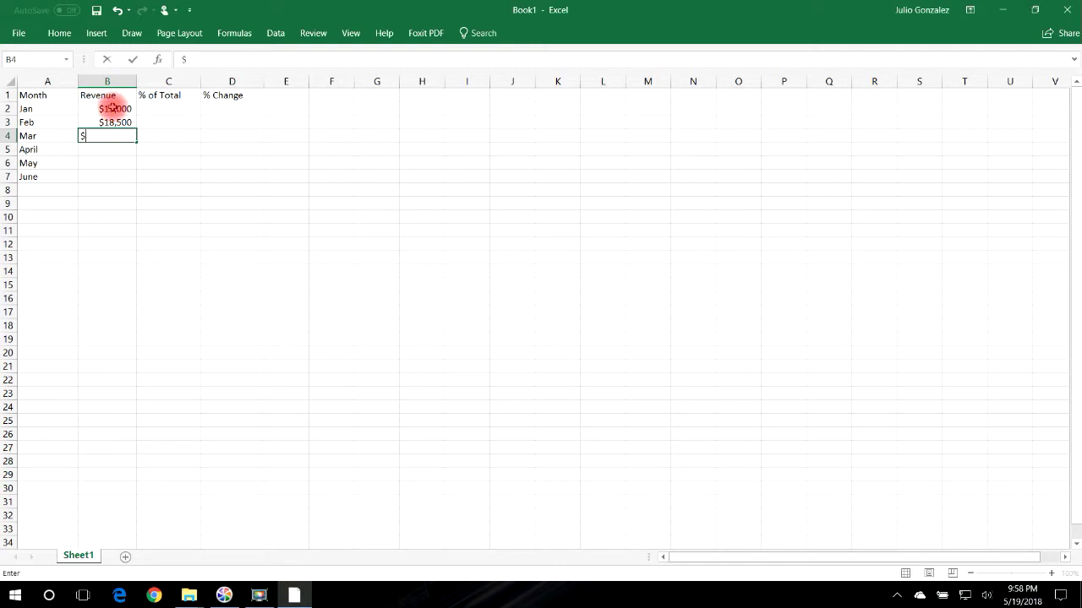
{"action": "type", "text": "14,200"}
{"action": "key", "text": "Return"}
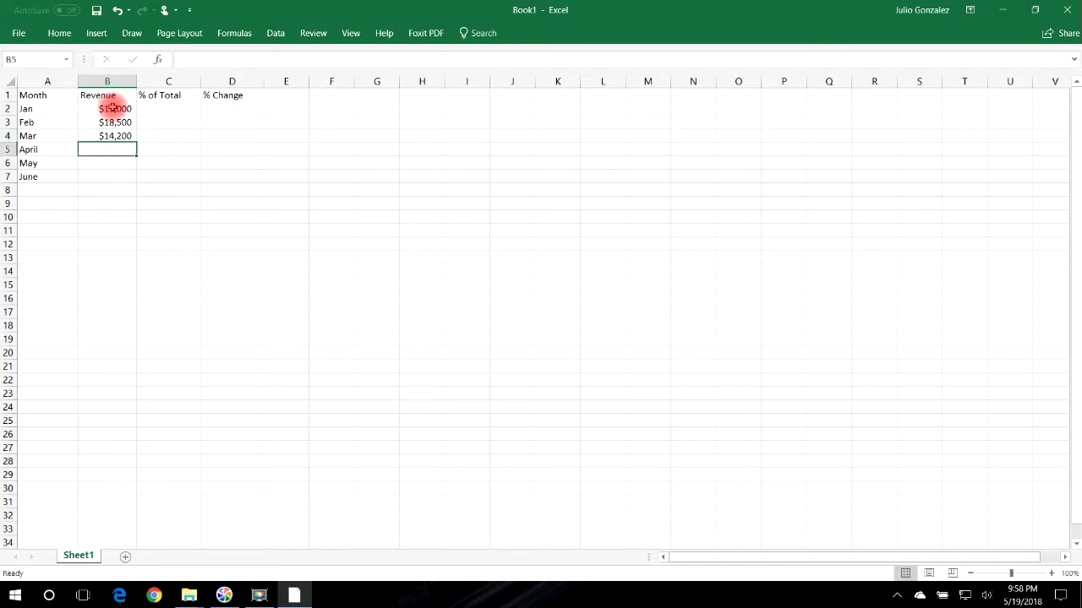
- Enter the revenue for April, May and June as $16,500, $15,250 and $21,400 in cells B5 to B7
{"action": "type", "text": "$1"}
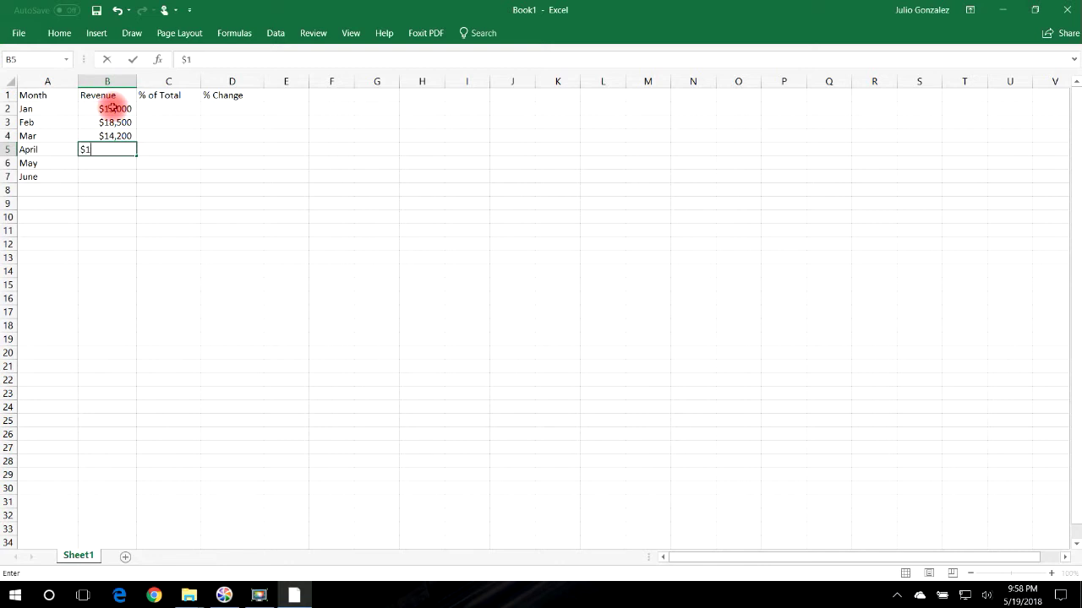
{"action": "type", "text": "6,500"}
{"action": "key", "text": "Return"}
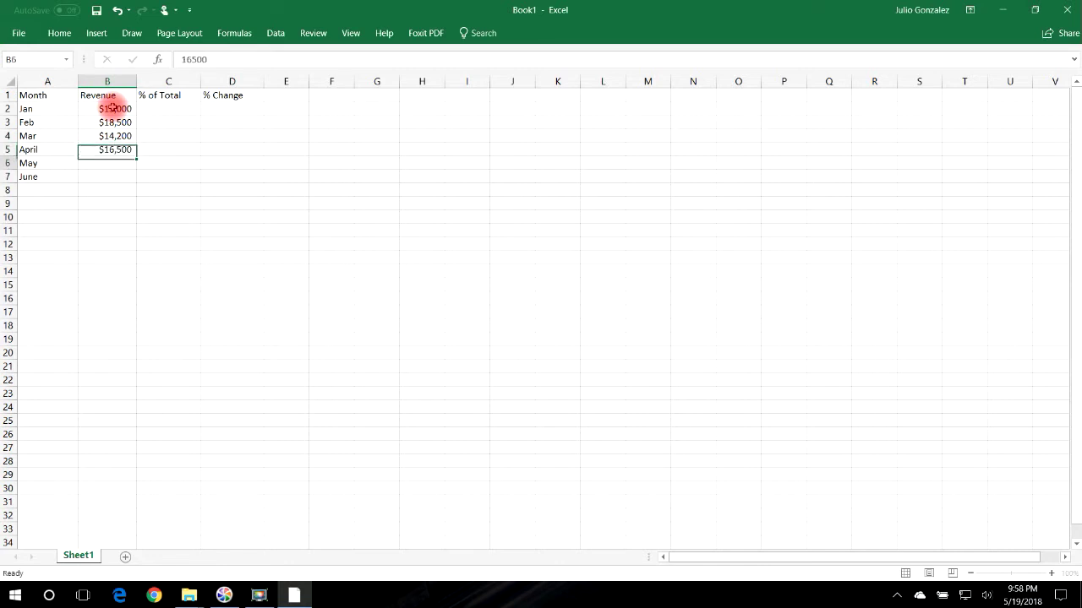
{"action": "type", "text": "$15,"}
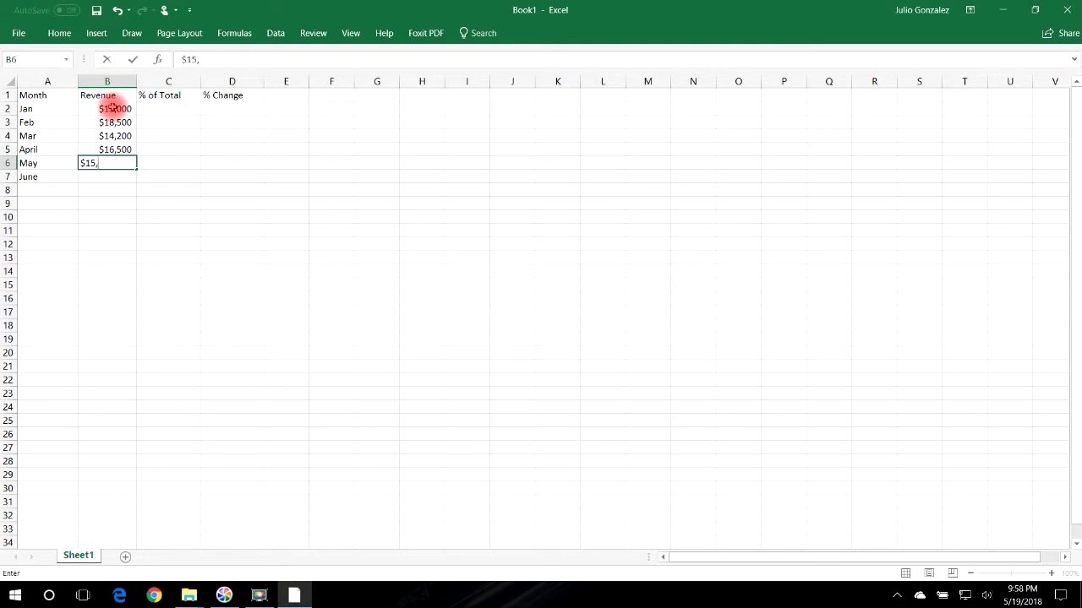
{"action": "type", "text": "250"}
{"action": "key", "text": "Return"}
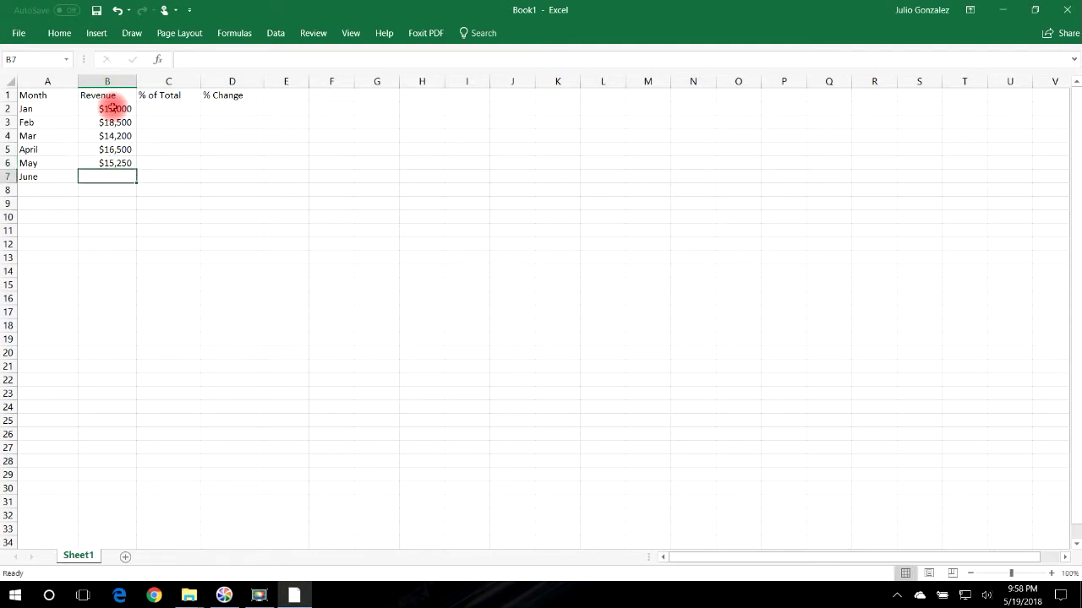
{"action": "type", "text": "$21,400"}
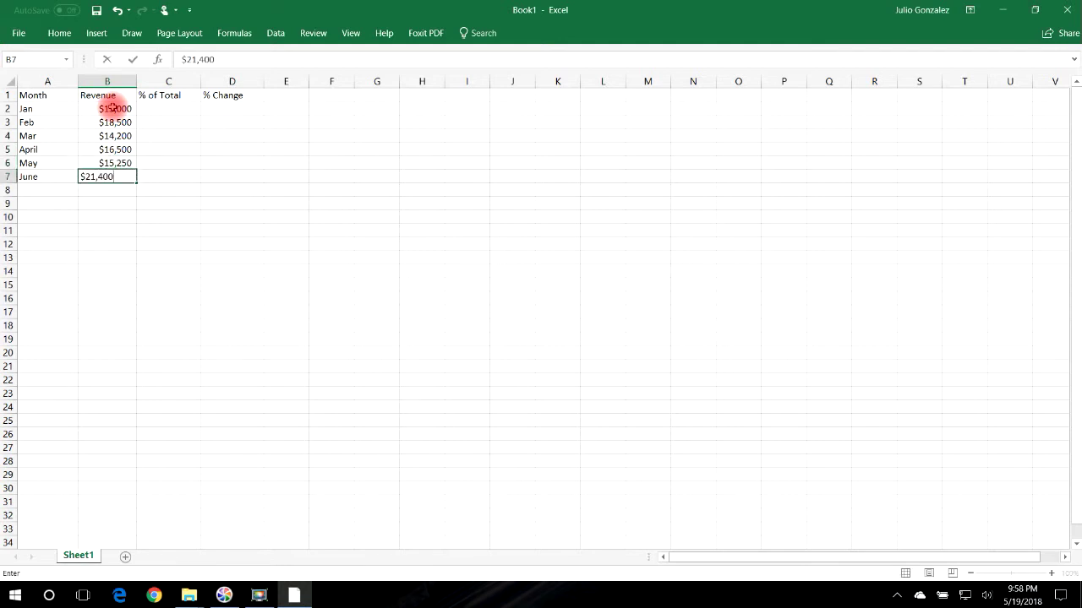
{"action": "key", "text": "Tab"}
- Label the row below June with Total: in cell A8
{"action": "key", "text": "Down"}
{"action": "key", "text": "Left"}
{"action": "key", "text": "Left"}
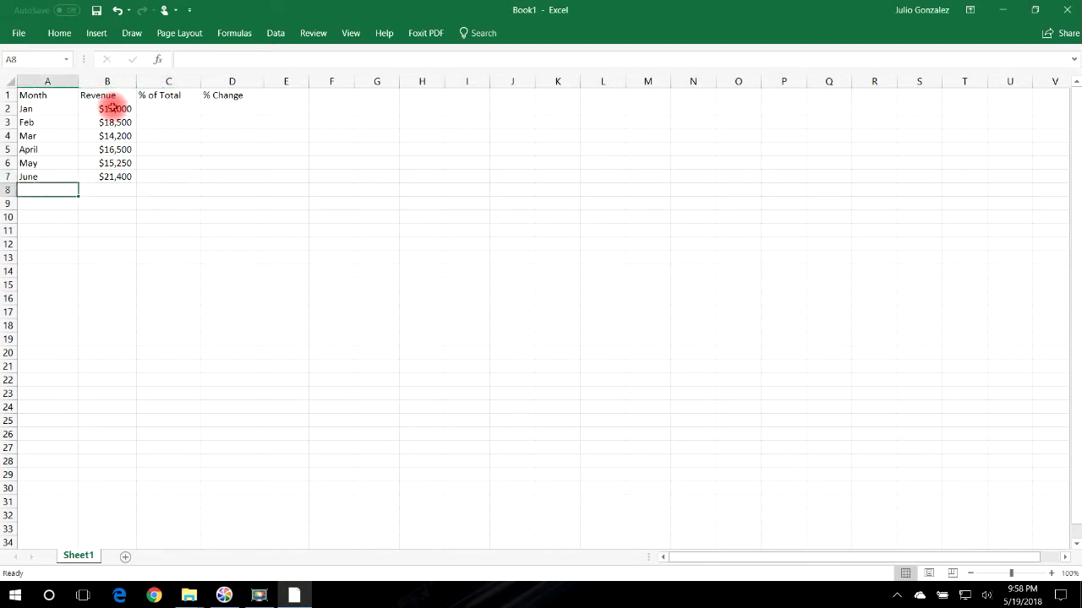
{"action": "type", "text": "Total:"}
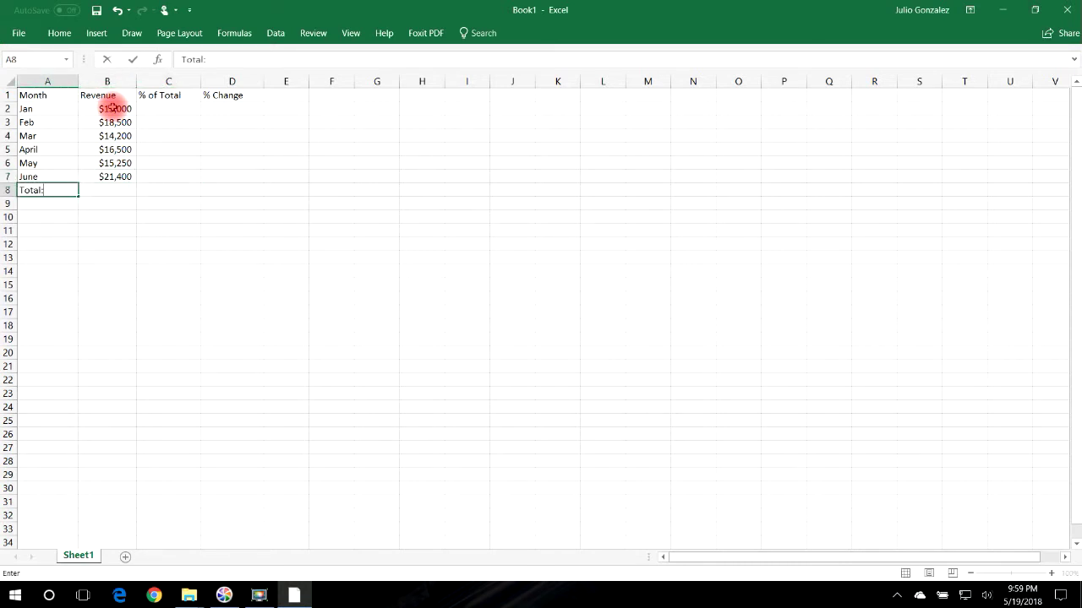
{"action": "key", "text": "Tab"}
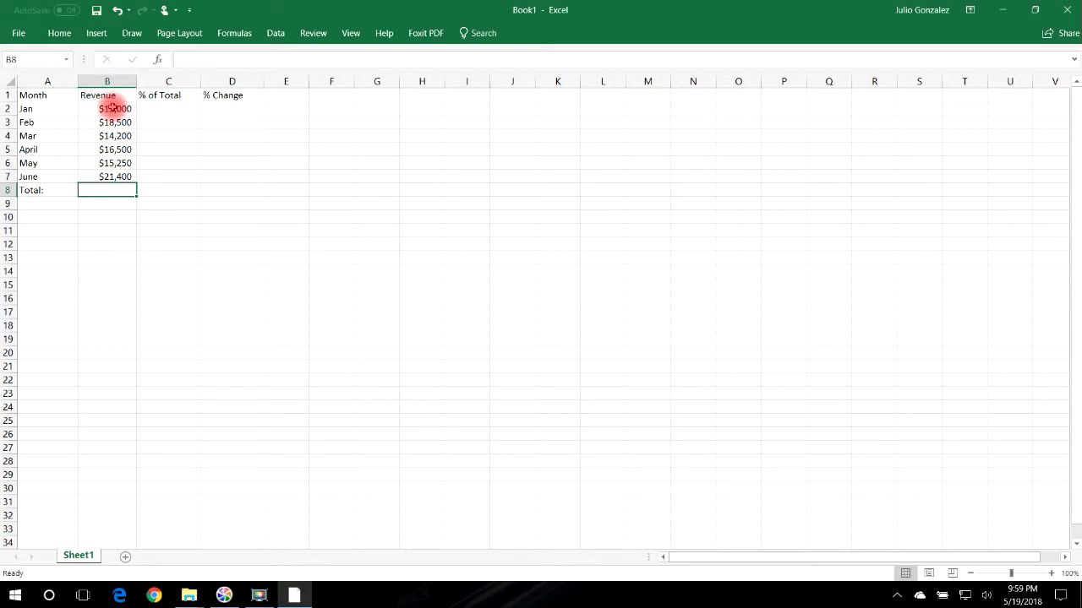
- Total the monthly revenue in cell B8 with the formula =SUM(B2:B7)
{"action": "type", "text": "=sum"}
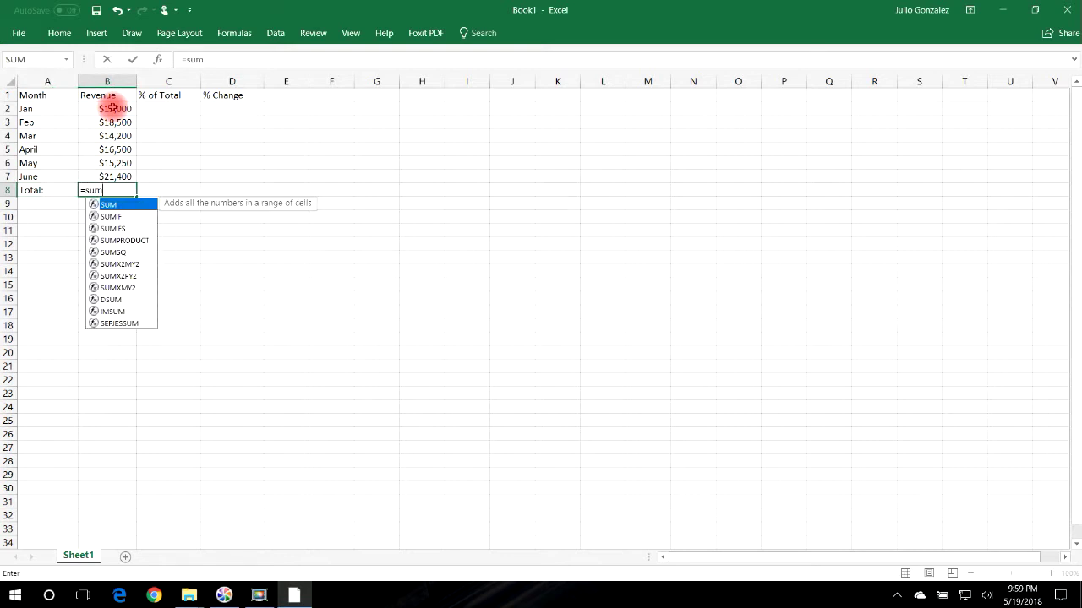
{"action": "type", "text": "("}
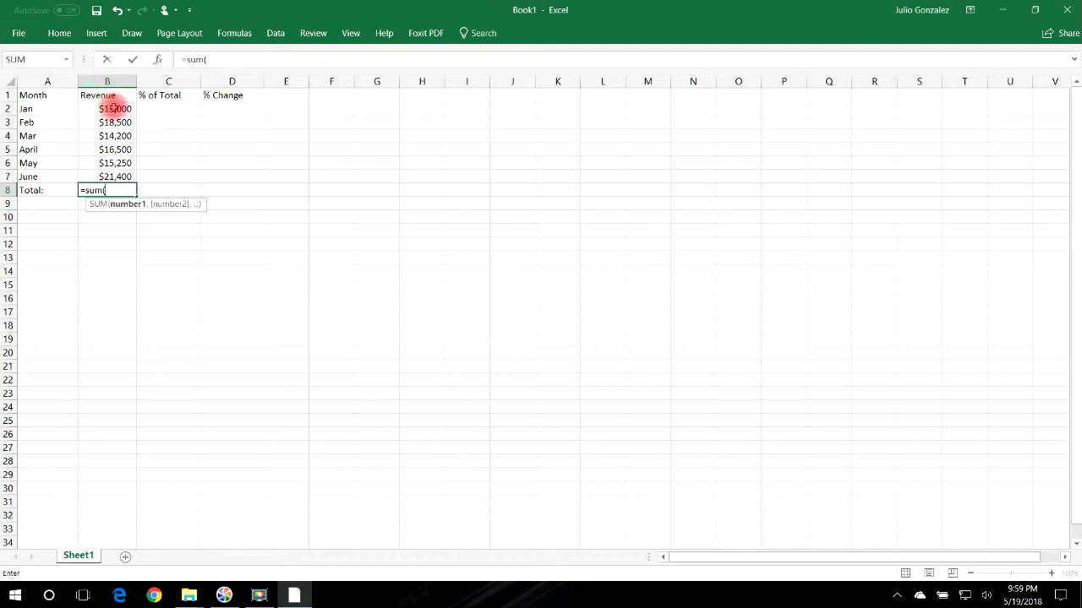
{"action": "left_click_drag", "start_coordinate": [113, 108], "coordinate": [116, 174]}
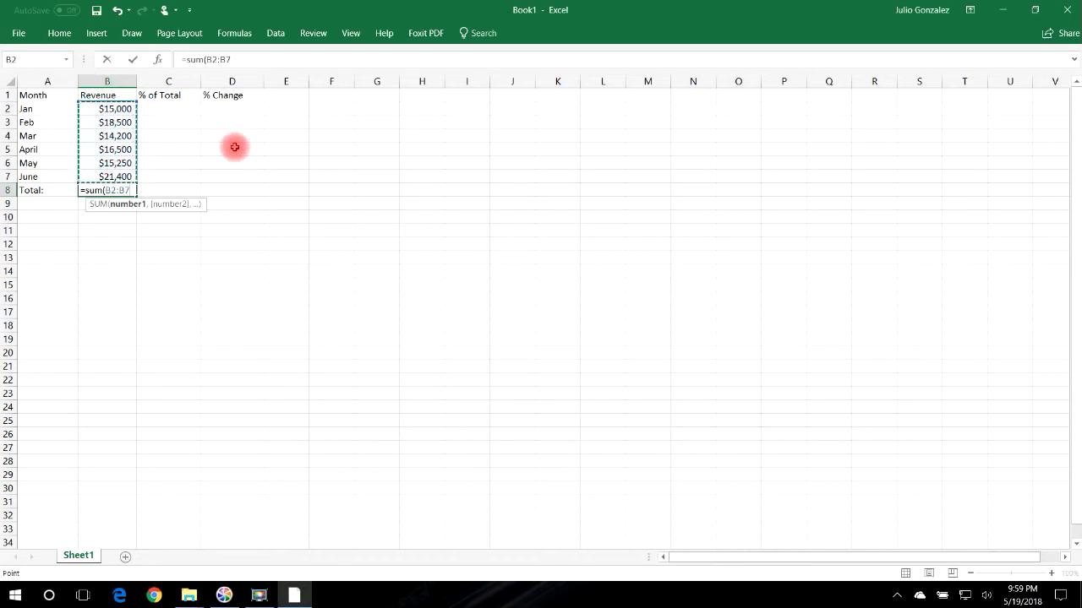
{"action": "type", "text": ")"}
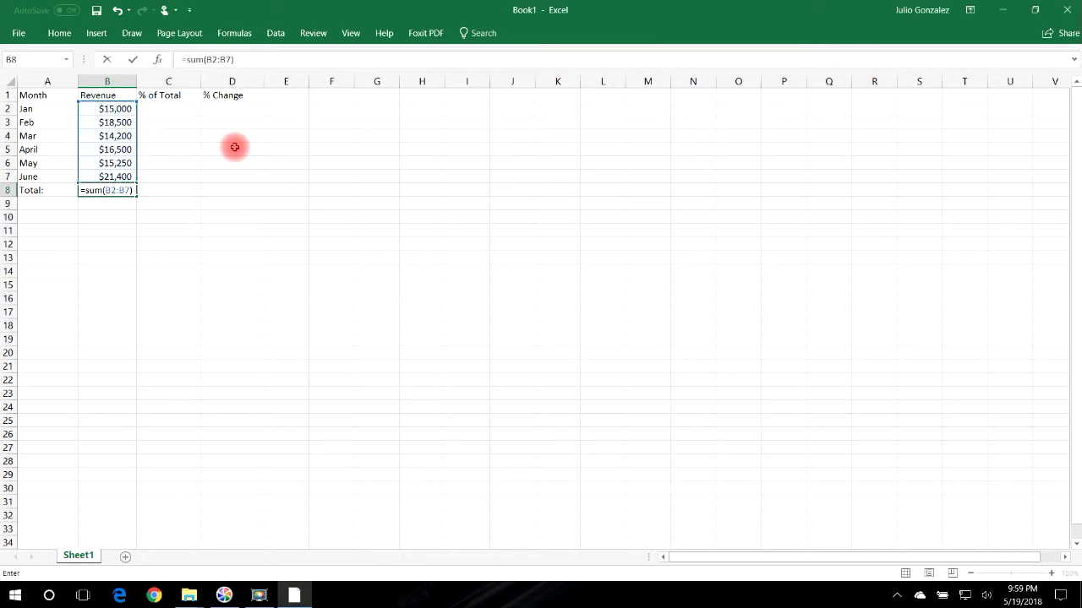
{"action": "key", "text": "Return"}
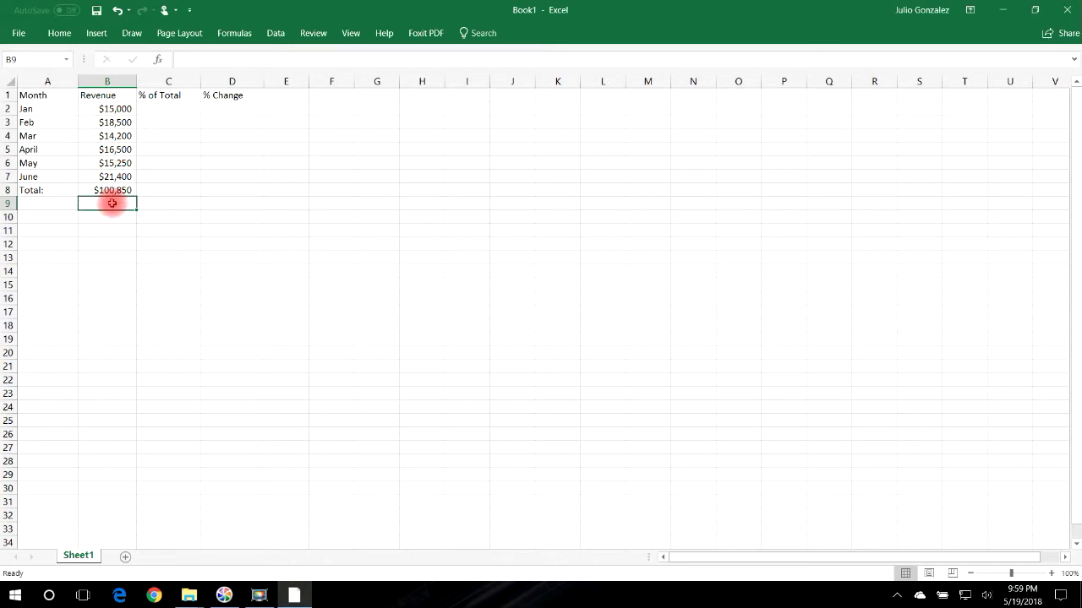
- Label the row below the total with Average: in cell A9
{"action": "left_click", "coordinate": [58, 209]}
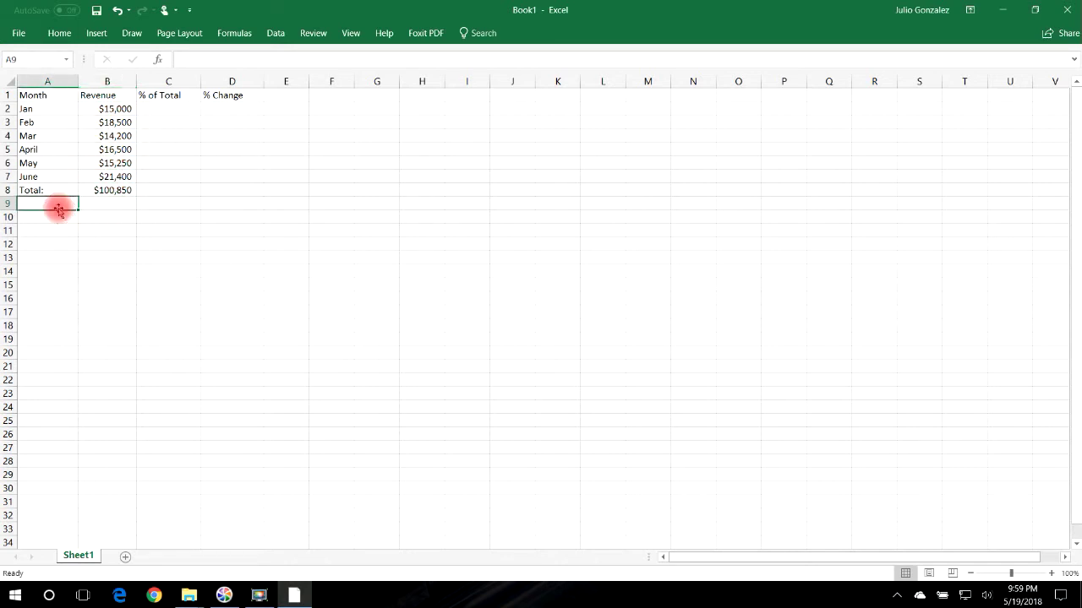
{"action": "type", "text": "Avergae"}
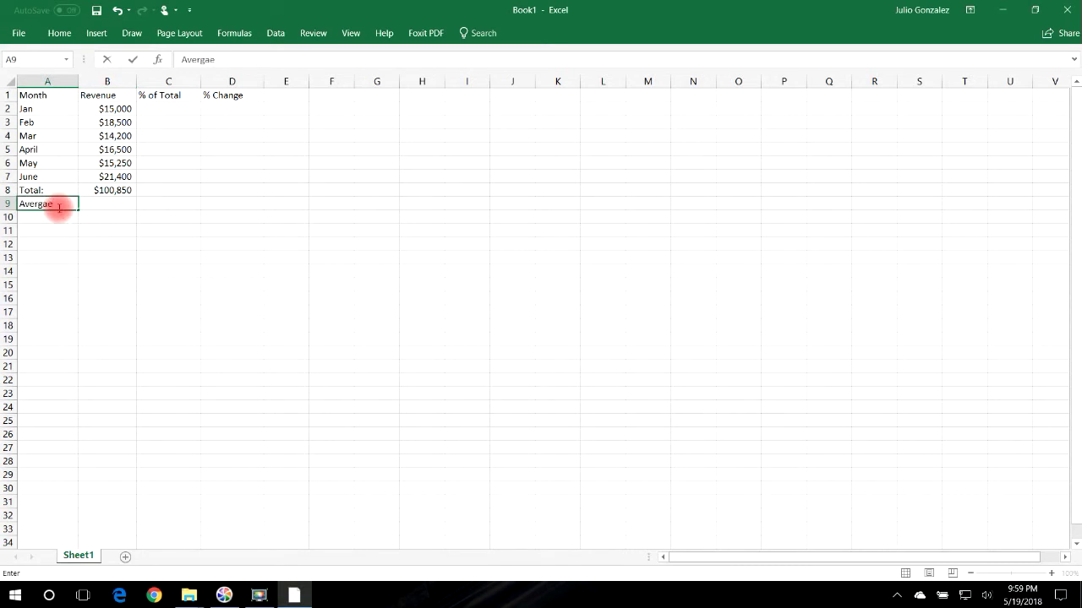
{"action": "key", "text": "BackSpace"}
{"action": "key", "text": "BackSpace"}
{"action": "key", "text": "BackSpace"}
{"action": "type", "text": "ge"}
{"action": "key", "text": "Tab"}
- Calculate the average monthly revenue in cell B9 with the formula =AVERAGE(B2:B7)
{"action": "type", "text": "=average("}
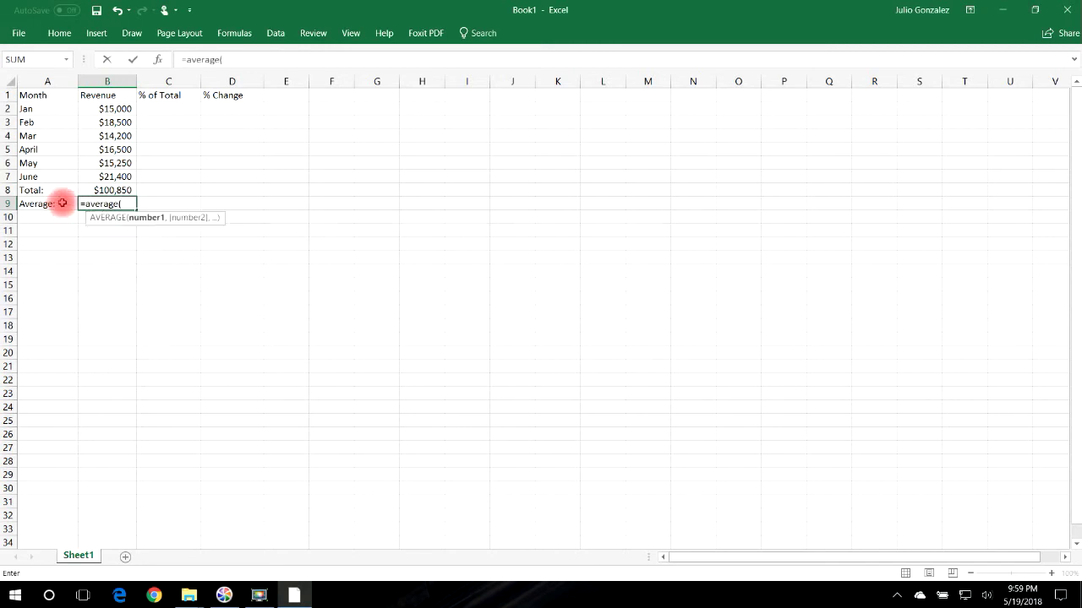
{"action": "left_click_drag", "start_coordinate": [115, 108], "coordinate": [121, 177]}
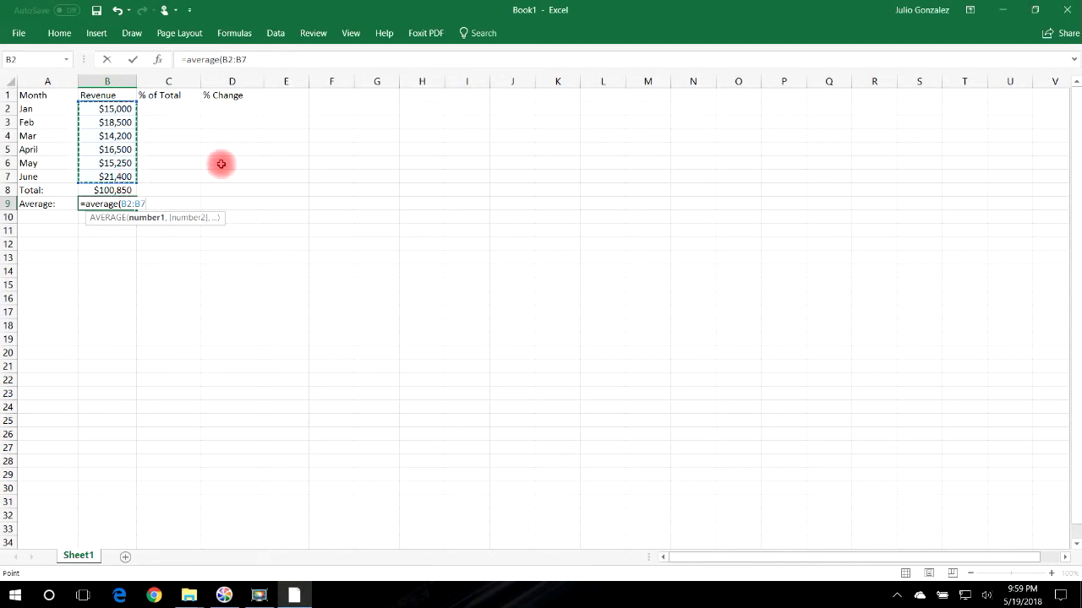
{"action": "key", "text": "Return"}
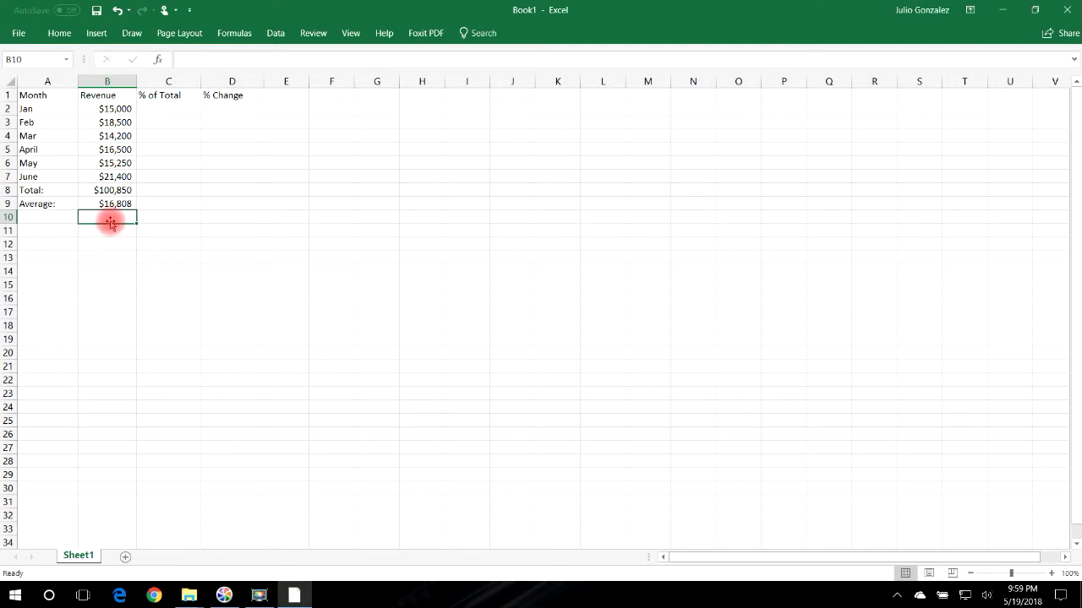
- Cross-check the average by entering =B8/6 in cell B10 and comparing it with the formula in B9
{"action": "type", "text": "="}
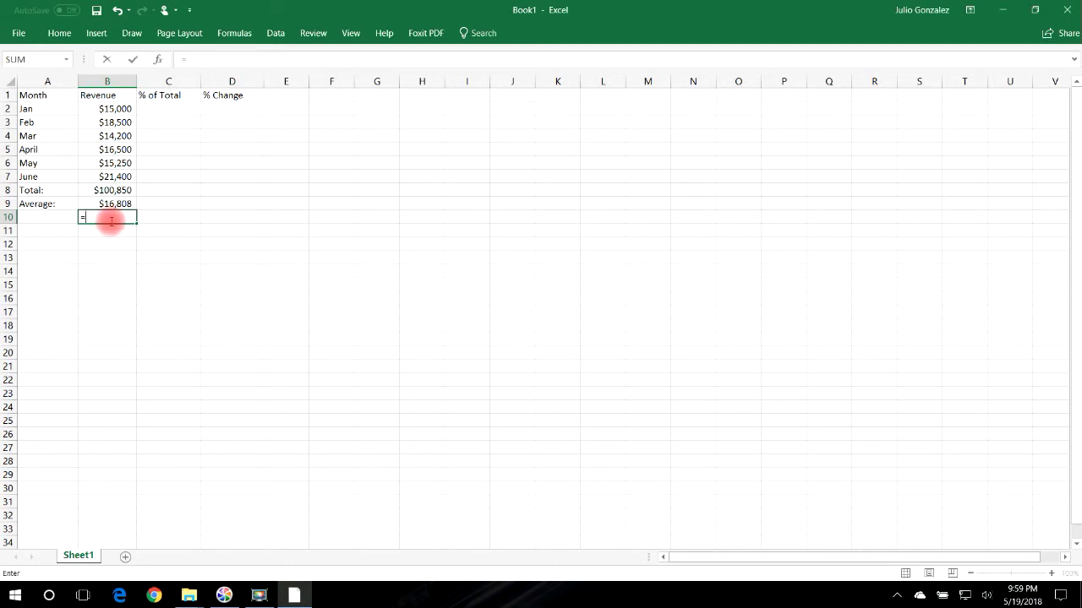
{"action": "type", "text": "B8/6"}
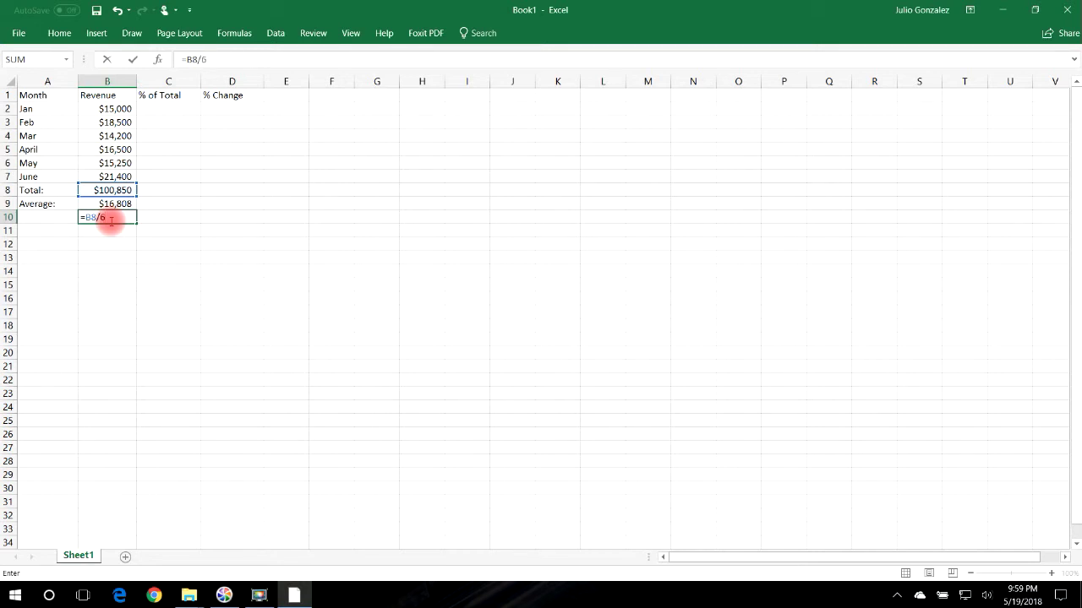
{"action": "key", "text": "Return"}
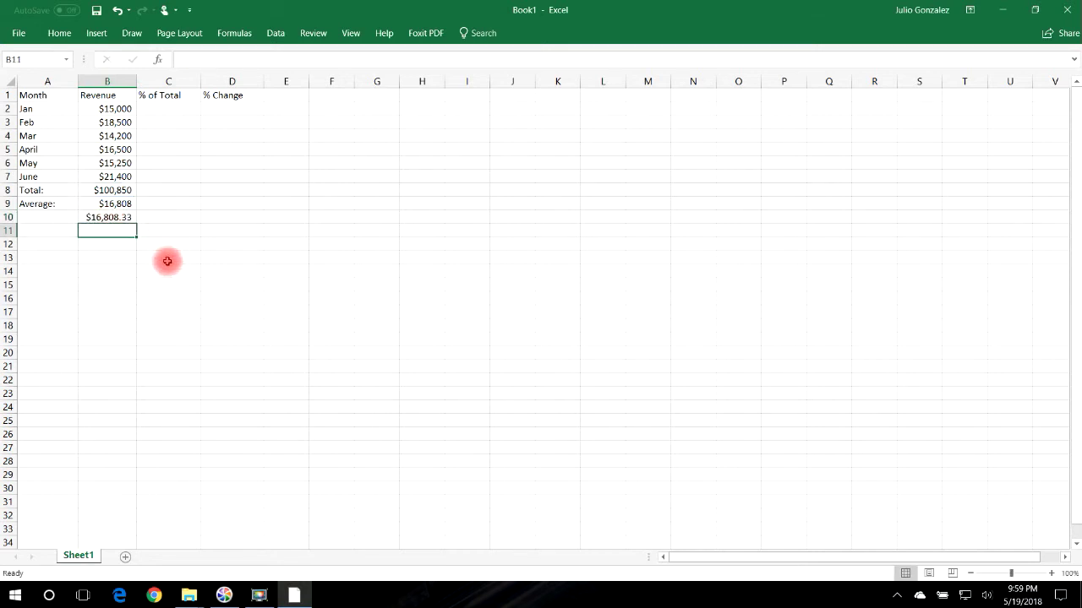
{"action": "left_click", "coordinate": [126, 205]}
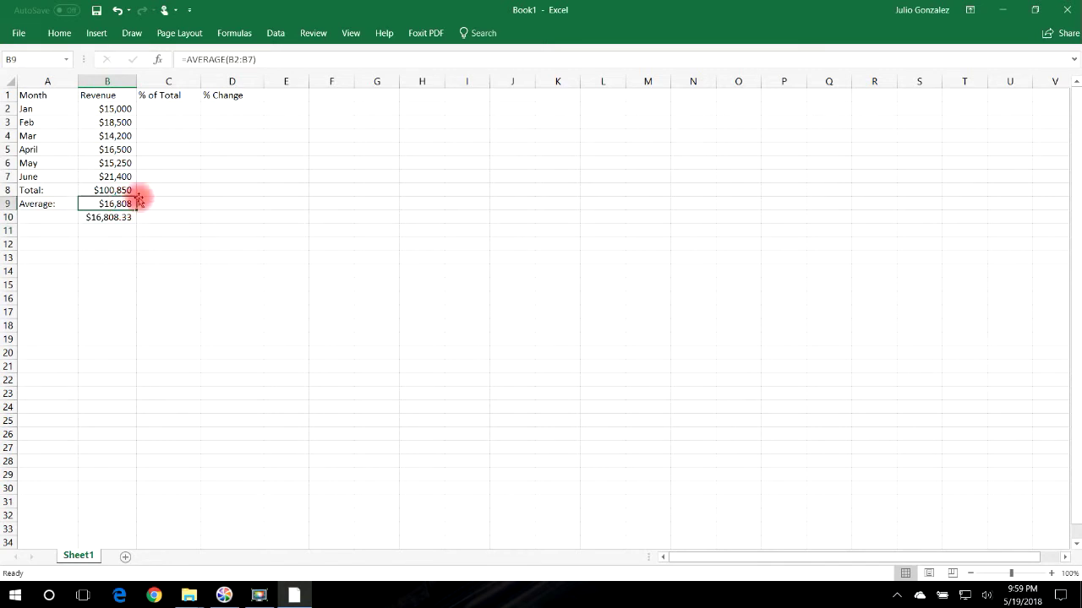
{"action": "left_click", "coordinate": [111, 218]}
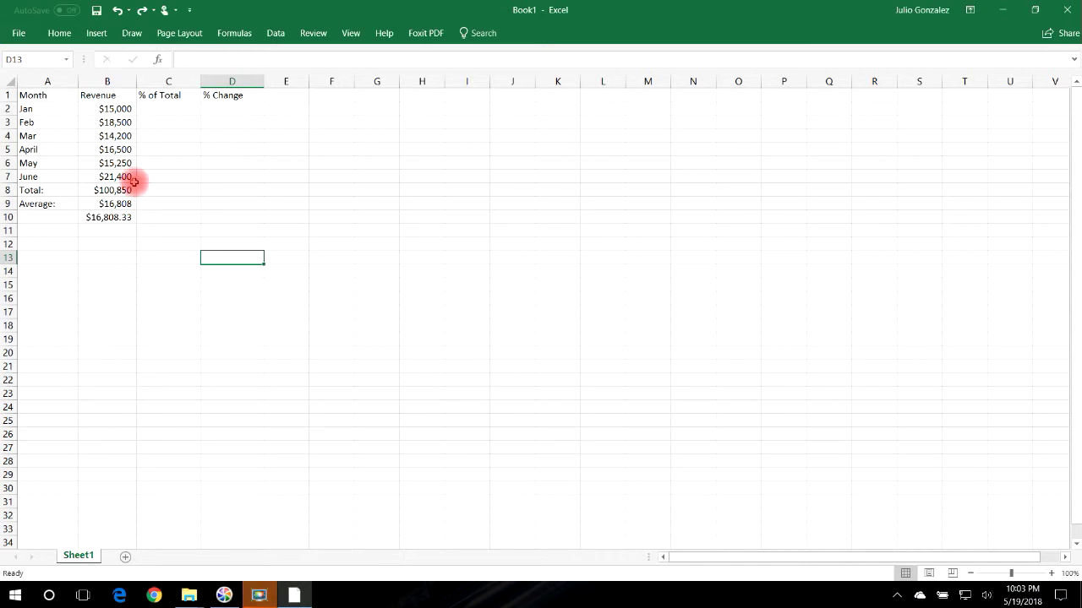
- Calculate January's share of total revenue in cell C2 with the formula =B2/B8
{"action": "left_click", "coordinate": [169, 111]}
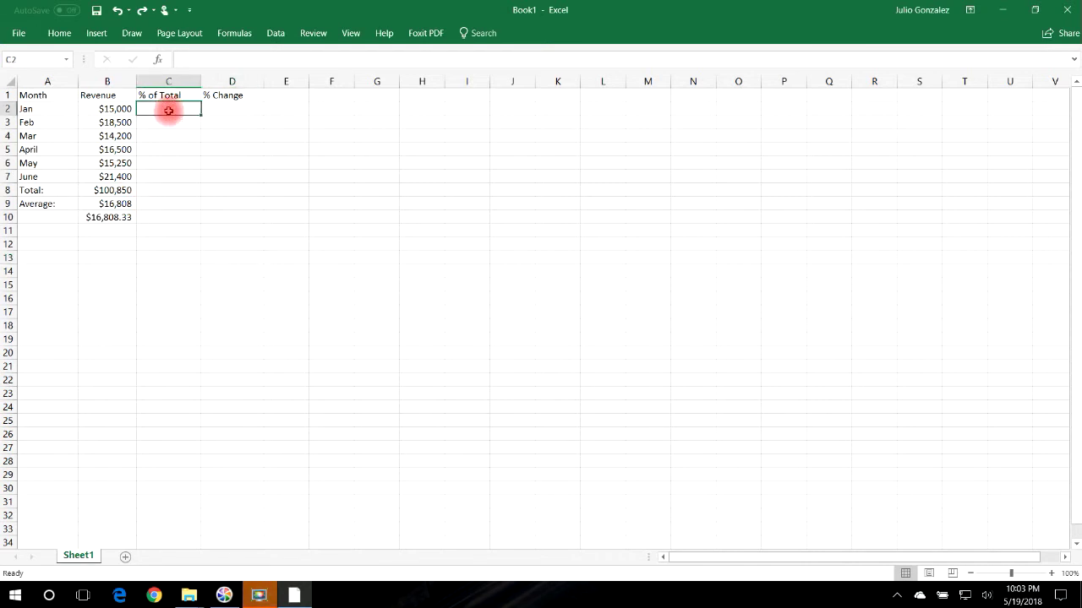
{"action": "type", "text": "="}
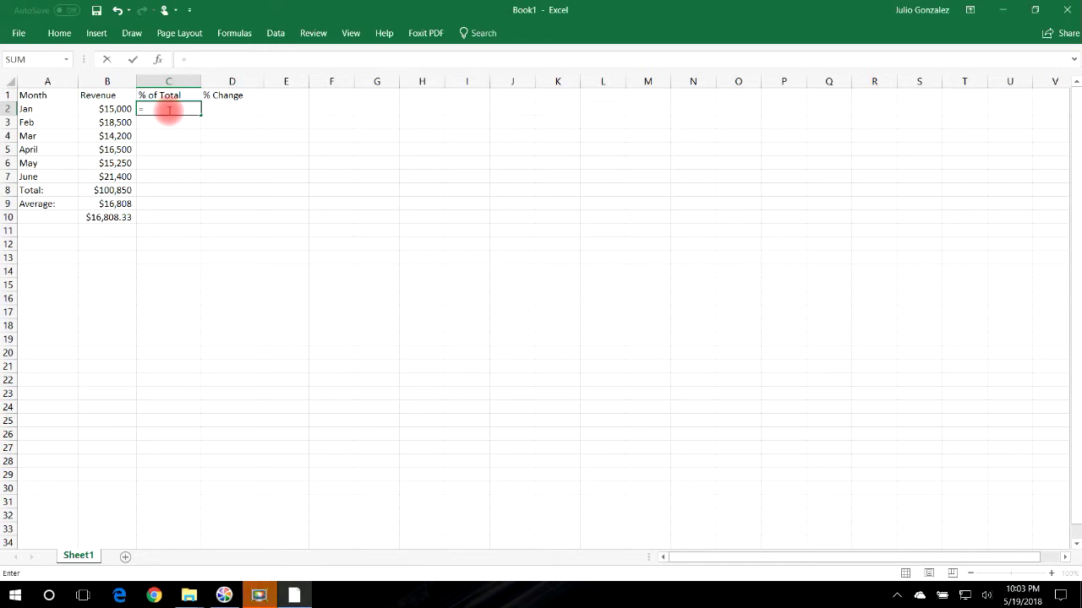
{"action": "type", "text": "B2"}
{"action": "type", "text": "/B8"}
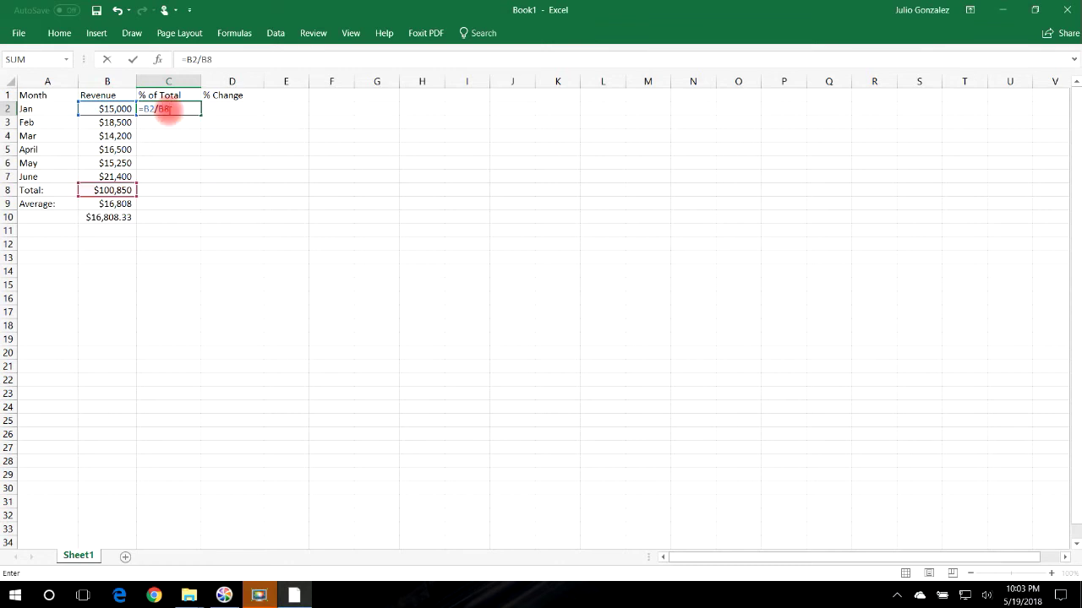
{"action": "key", "text": "Return"}
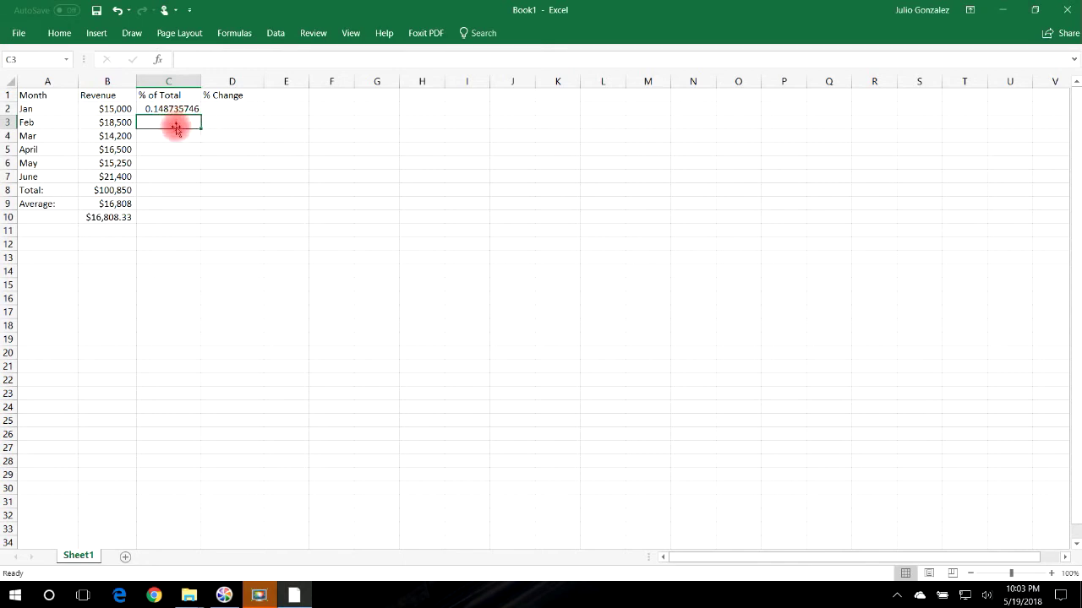
- Calculate the % of Total for Feb and Mar with =B3/B8 in cell C3 and =B4/B8 in cell C4
{"action": "type", "text": "="}
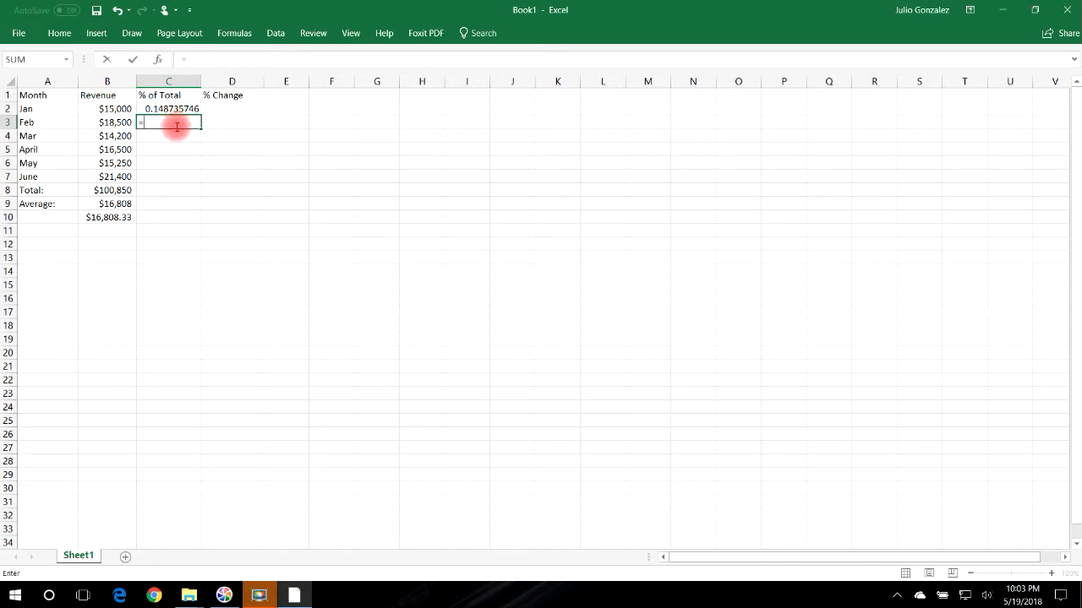
{"action": "type", "text": "B3/B8"}
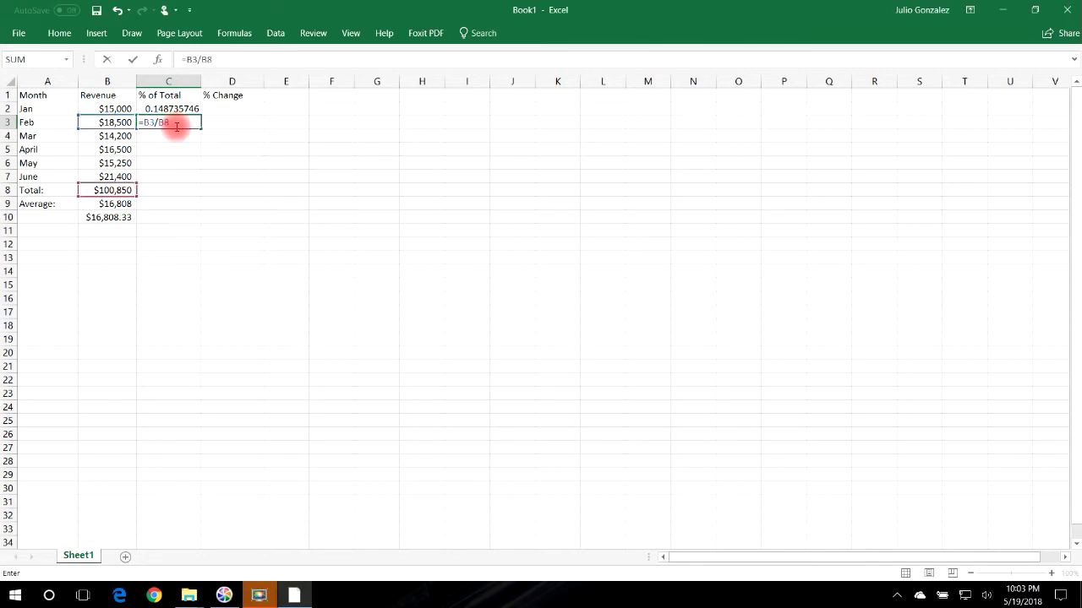
{"action": "key", "text": "Return"}
{"action": "type", "text": "=B4/"}
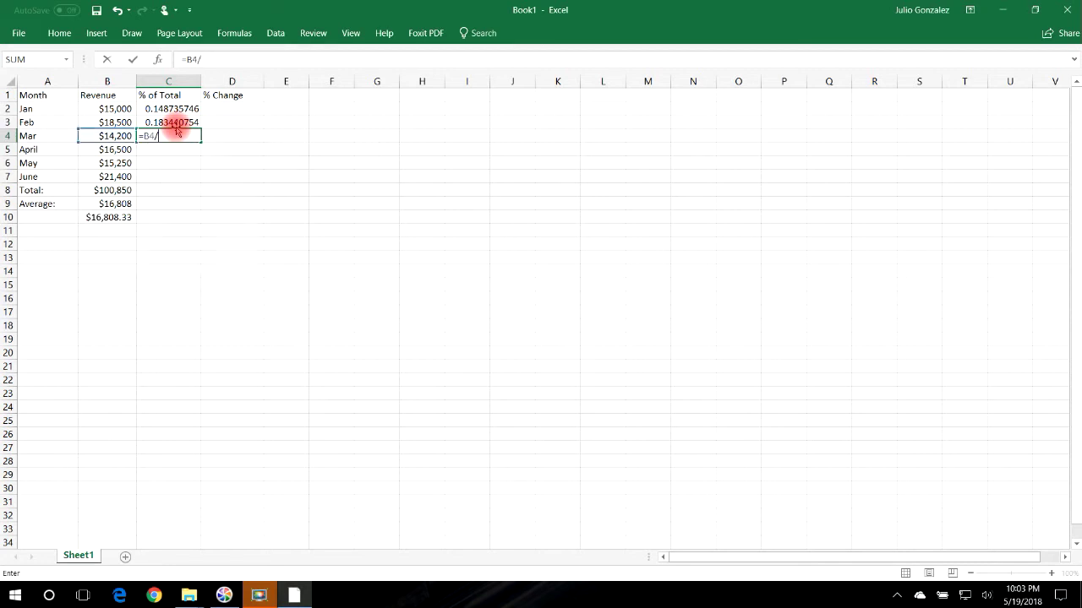
{"action": "type", "text": "B8"}
{"action": "key", "text": "Return"}
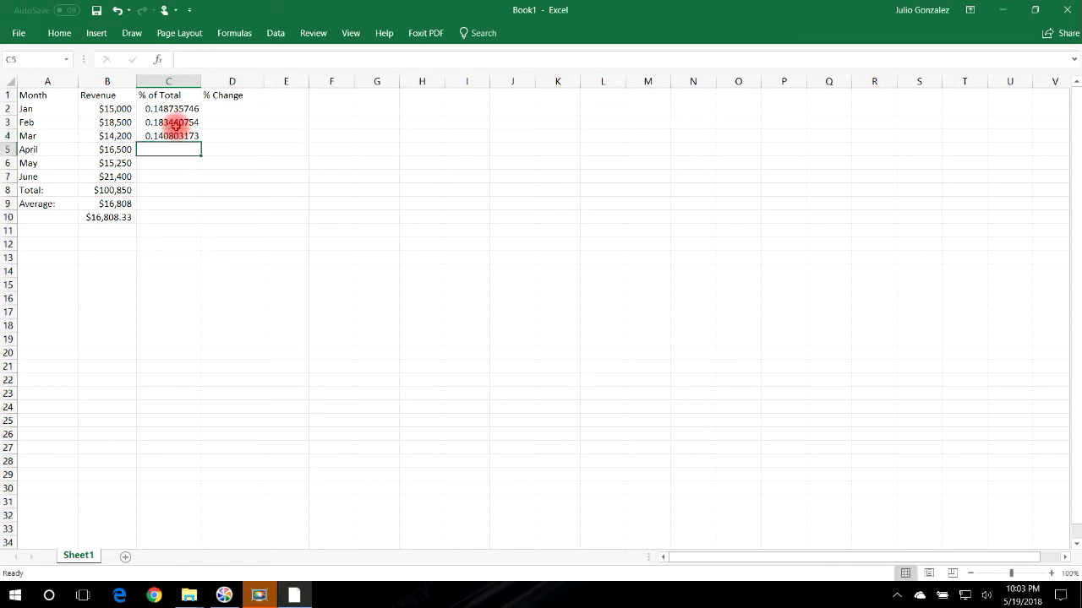
- Calculate April's % of Total in cell C5 with the formula =B5/B8
{"action": "type", "text": "=B"}
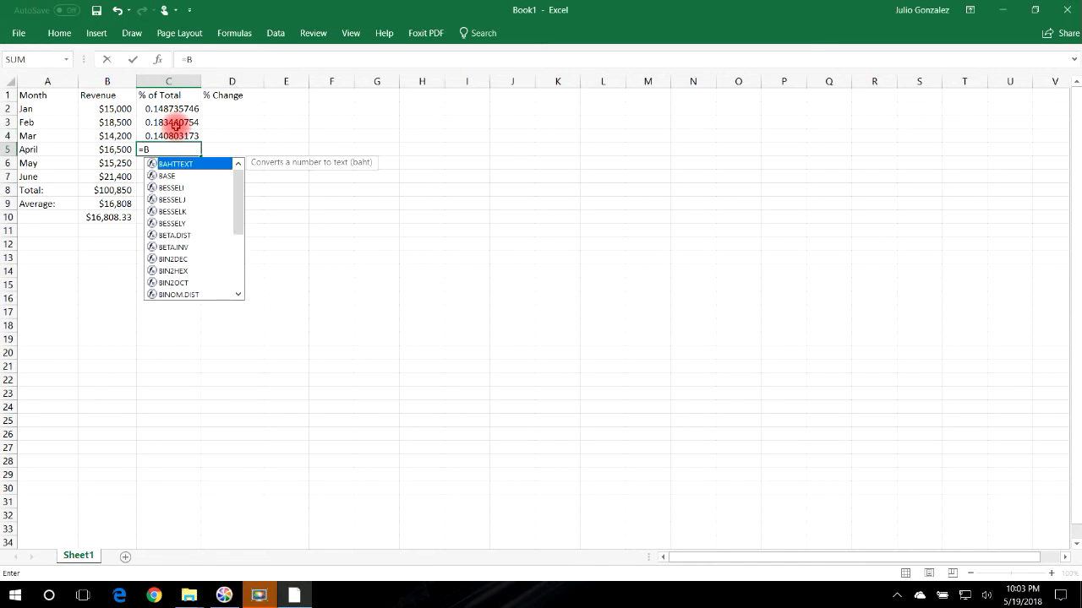
{"action": "type", "text": "5/b8"}
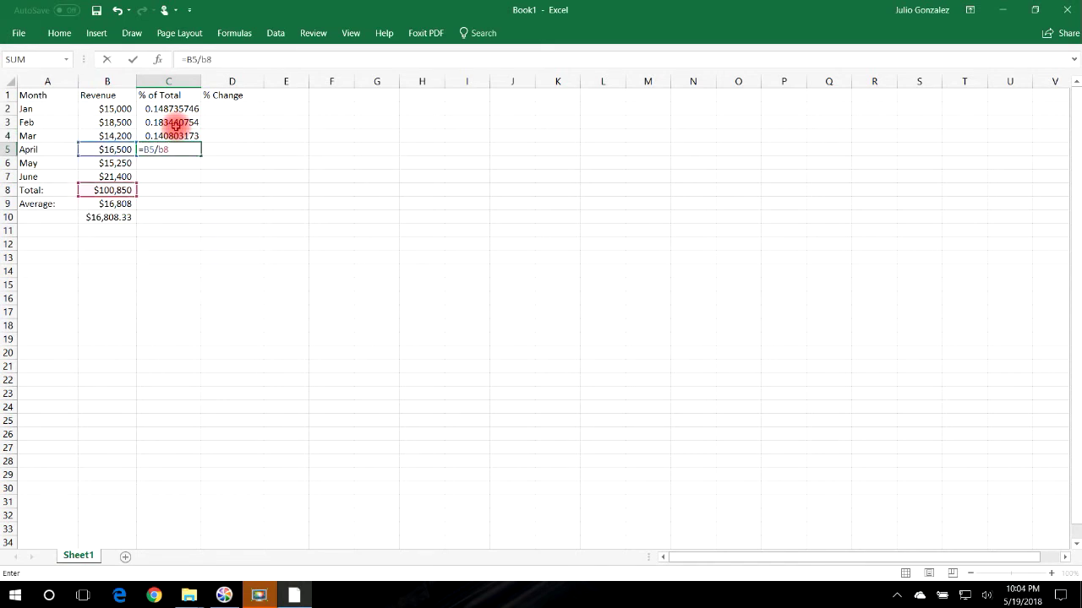
{"action": "key", "text": "Return"}
{"action": "type", "text": "B6"}
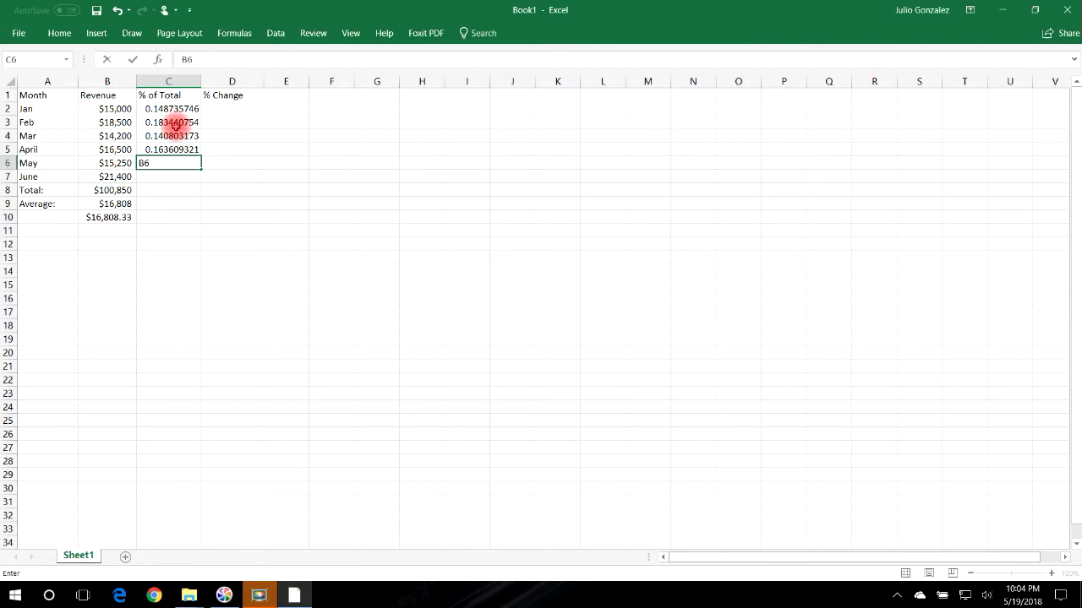
{"action": "type", "text": "/B8"}
{"action": "key", "text": "Return"}
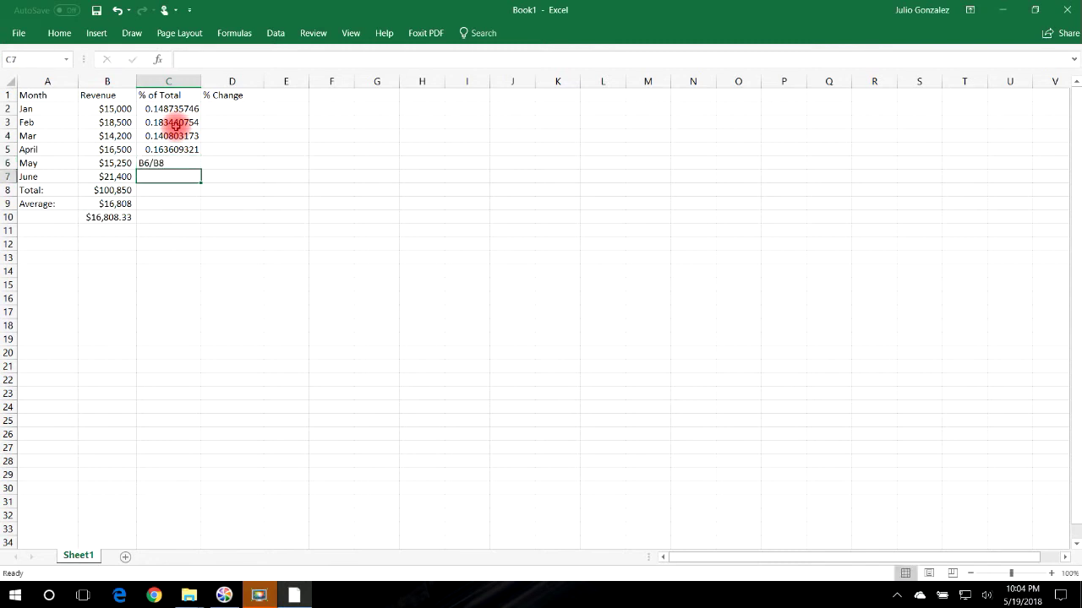
{"action": "key", "text": "Up"}
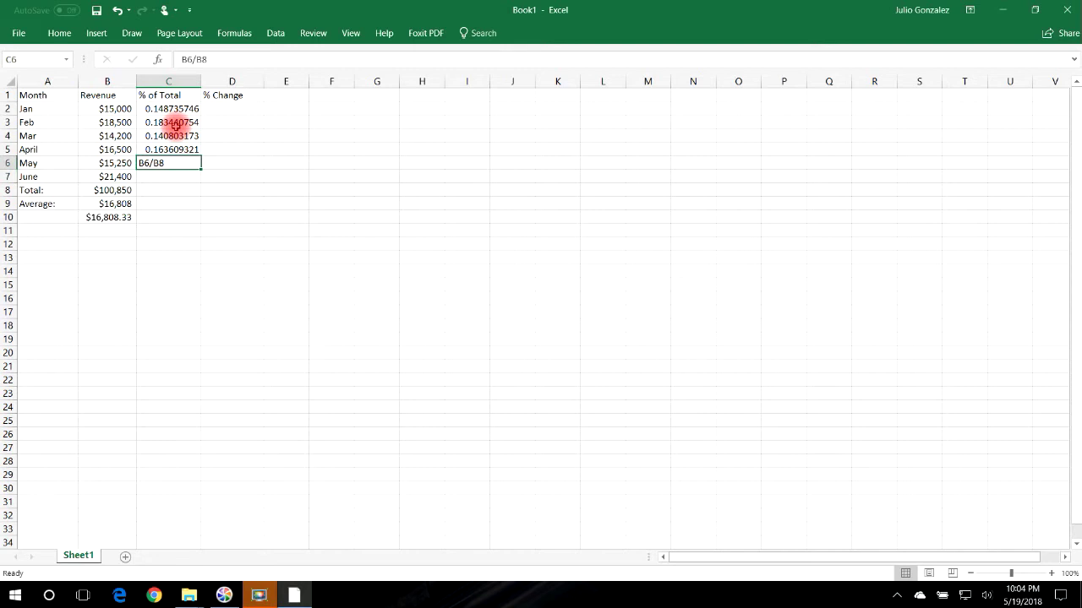
- Calculate the % of Total for May and June with =B6/B8 in cell C6 and =B7/B8 in cell C7
{"action": "type", "text": "=B6/"}
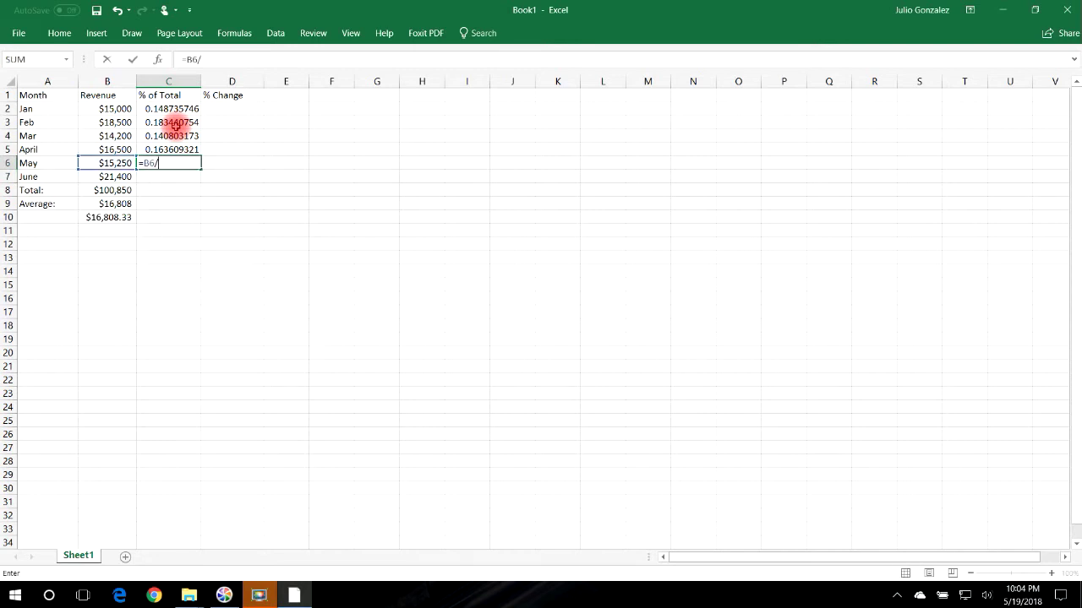
{"action": "type", "text": "B8"}
{"action": "key", "text": "Return"}
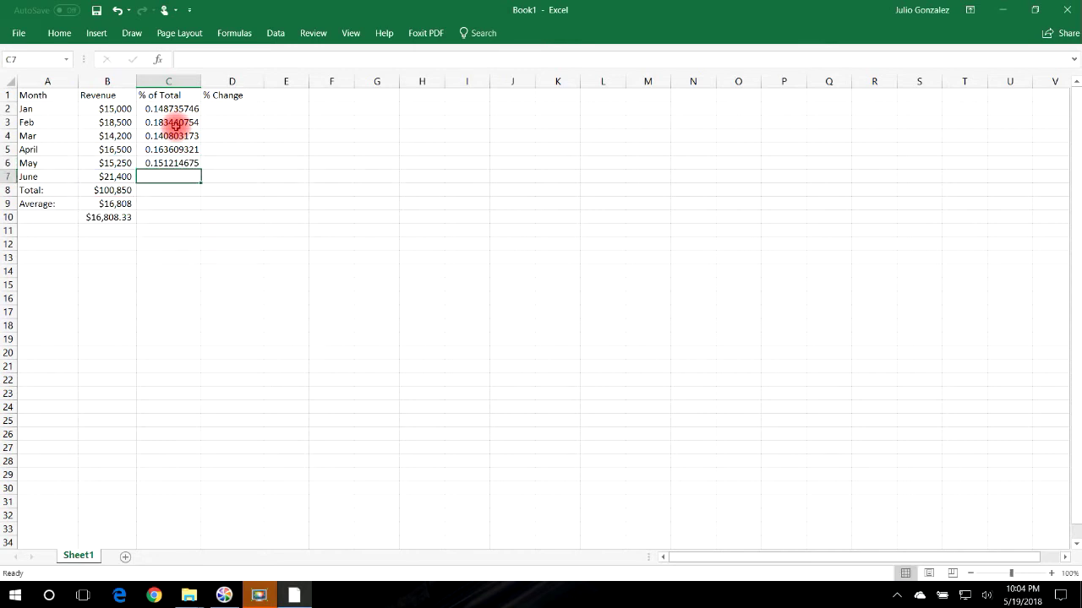
{"action": "type", "text": "=B7"}
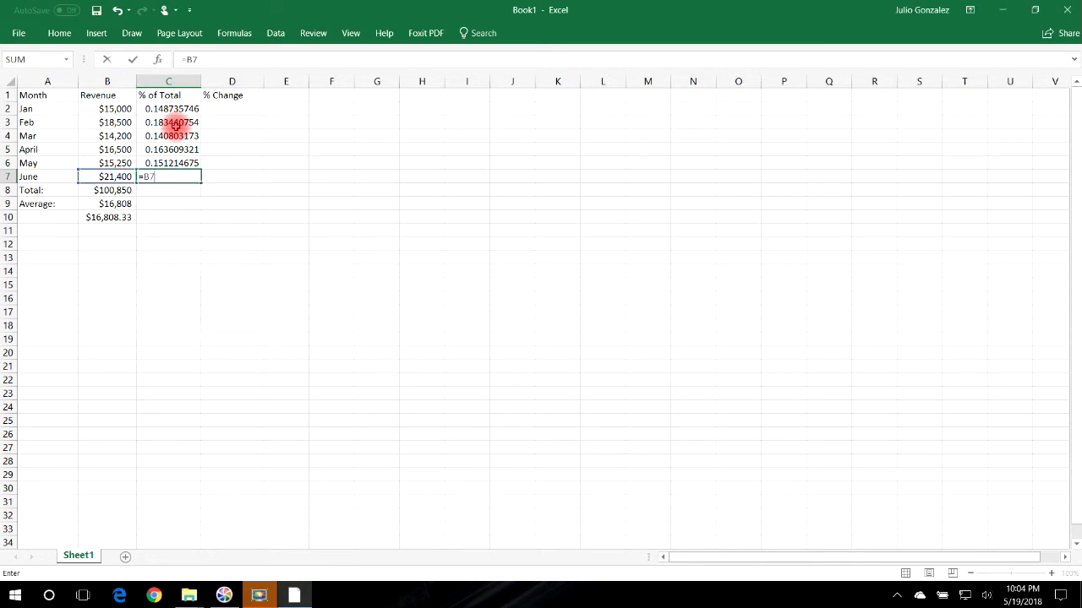
{"action": "type", "text": "/B8"}
{"action": "key", "text": "Return"}
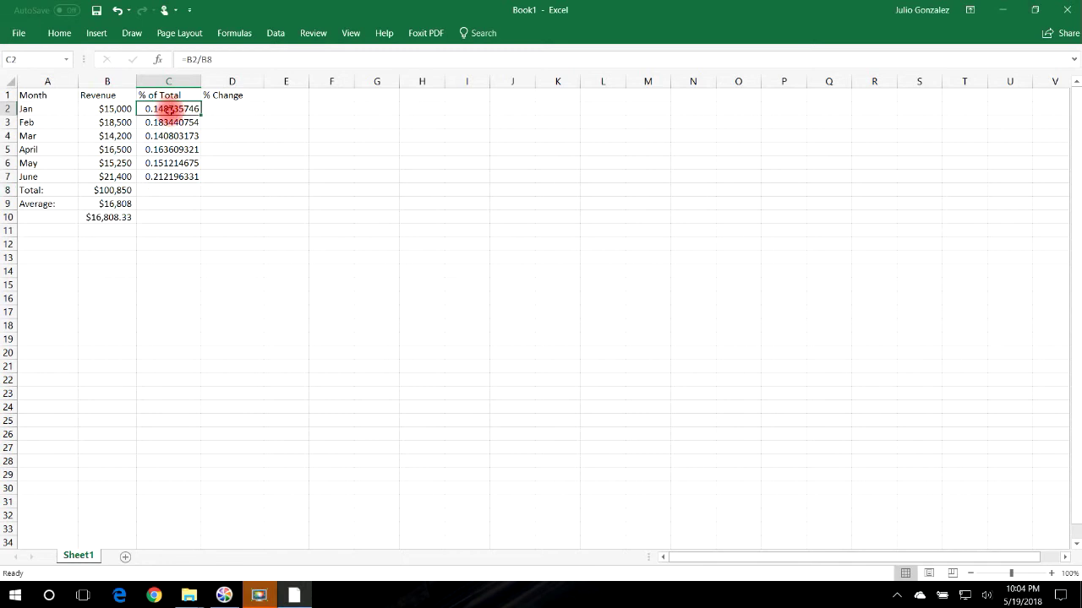
- Format the % of Total values in C2:C7 as Percentage with 1 decimal place
{"action": "left_click_drag", "start_coordinate": [169, 109], "coordinate": [180, 177]}
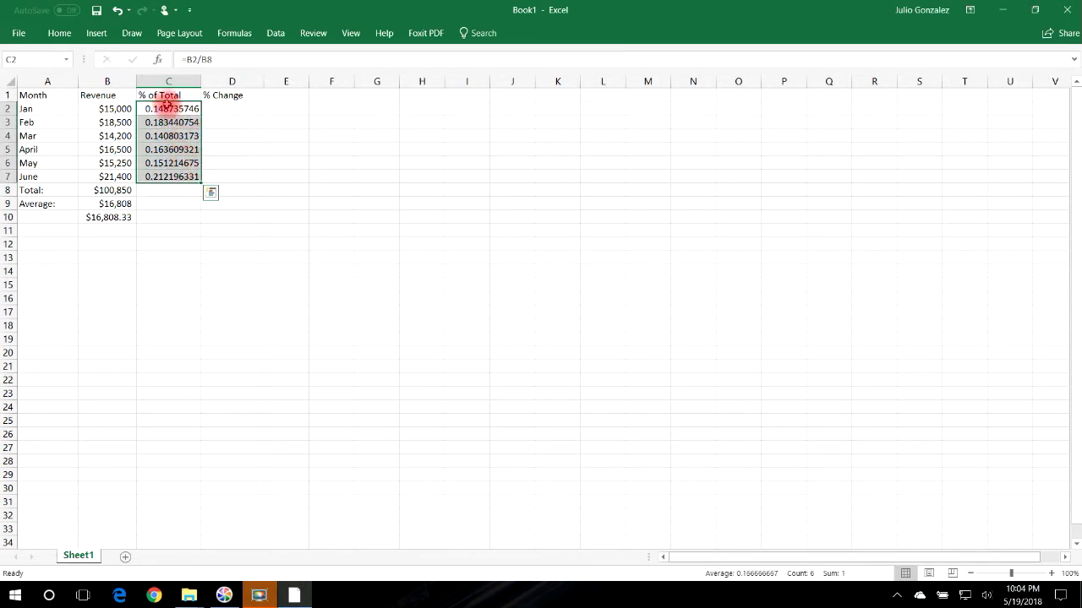
{"action": "right_click", "coordinate": [177, 111]}
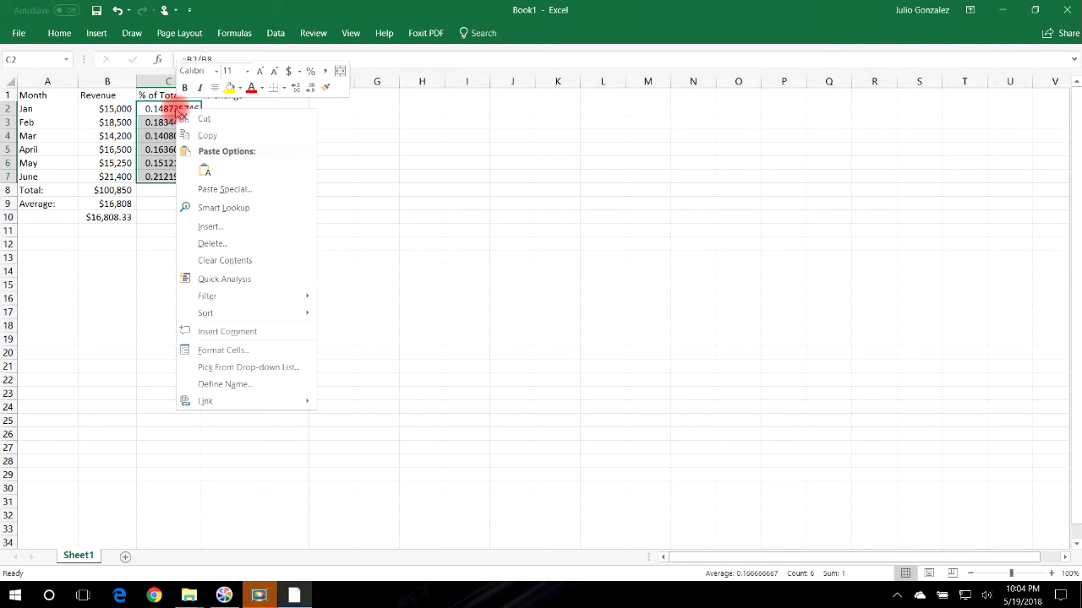
{"action": "left_click", "coordinate": [293, 72]}
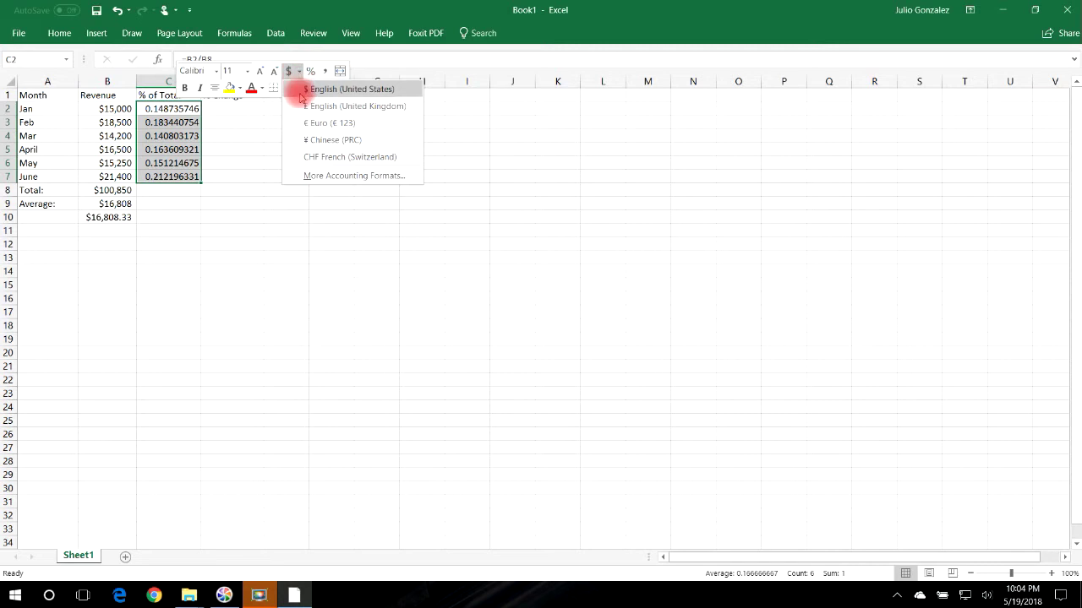
{"action": "left_click", "coordinate": [324, 175]}
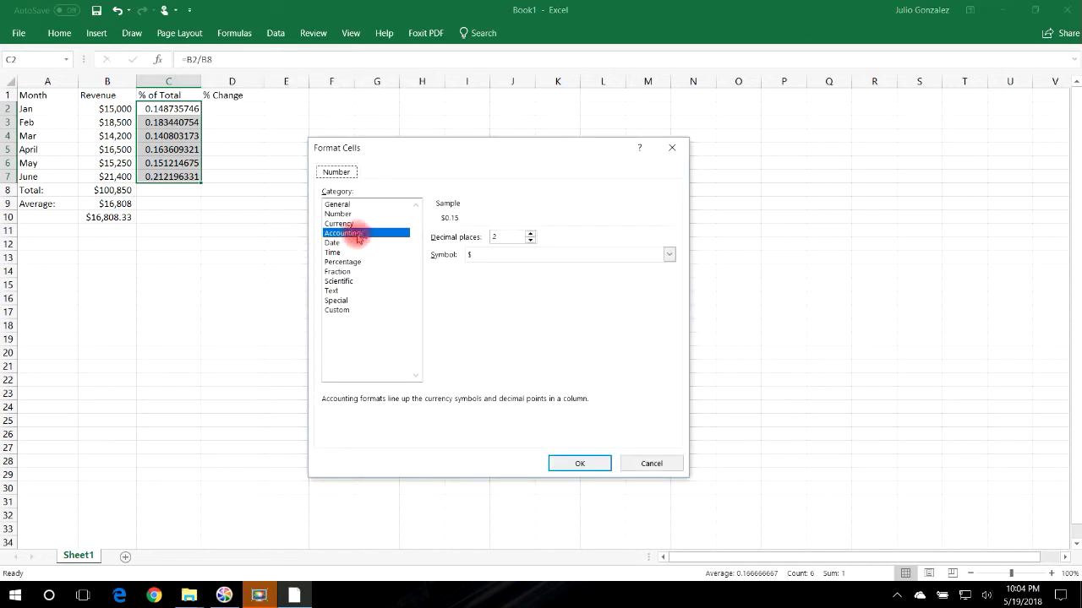
{"action": "left_click", "coordinate": [353, 262]}
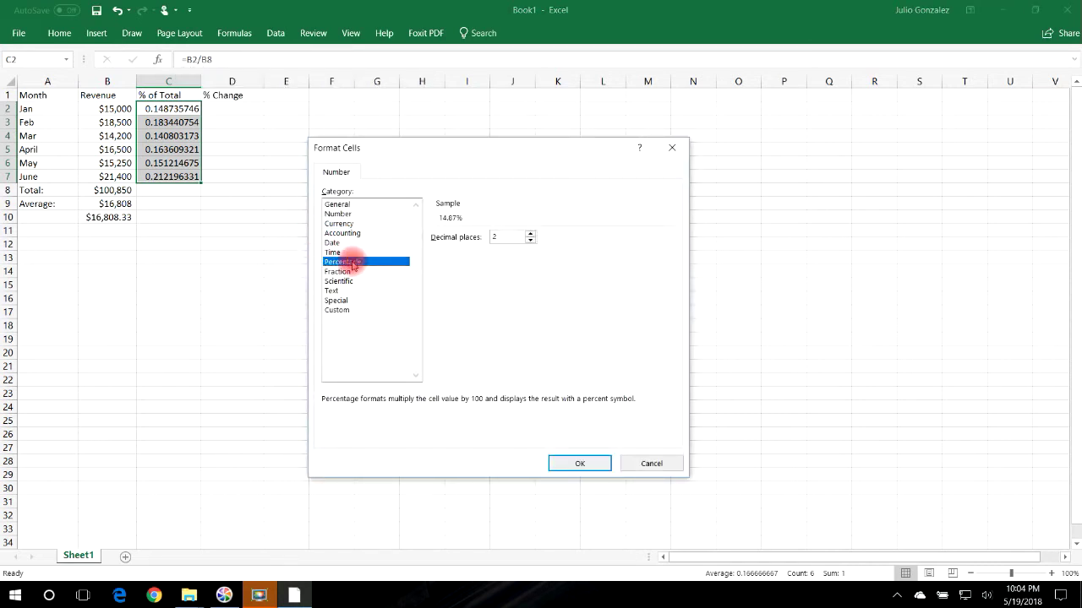
{"action": "left_click", "coordinate": [531, 241]}
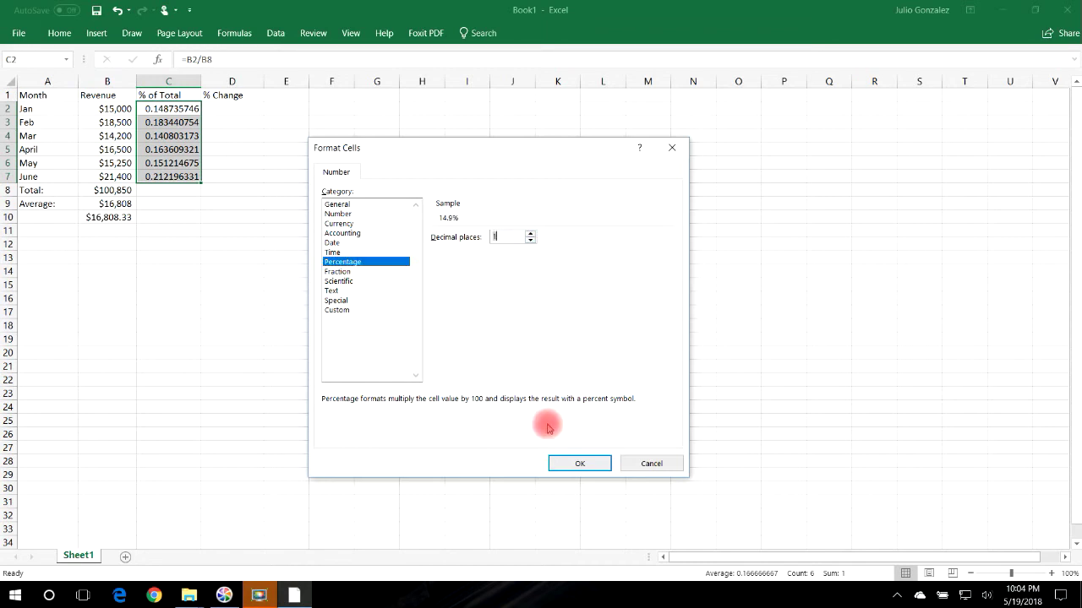
{"action": "left_click", "coordinate": [562, 463]}
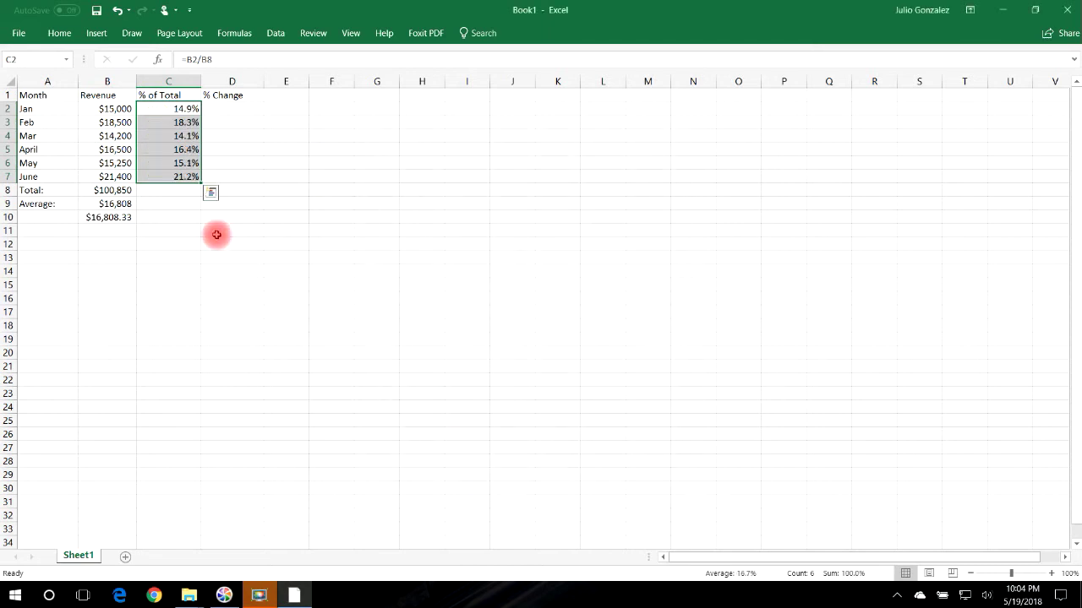
{"action": "left_click", "coordinate": [169, 190]}
{"action": "left_click", "coordinate": [113, 191]}
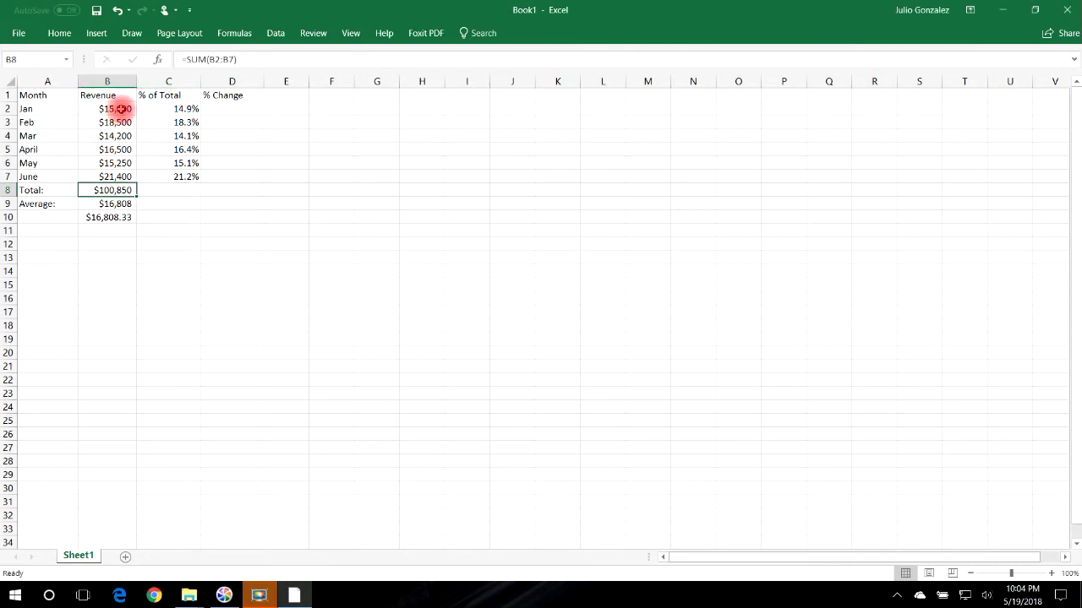
{"action": "left_click", "coordinate": [122, 109]}
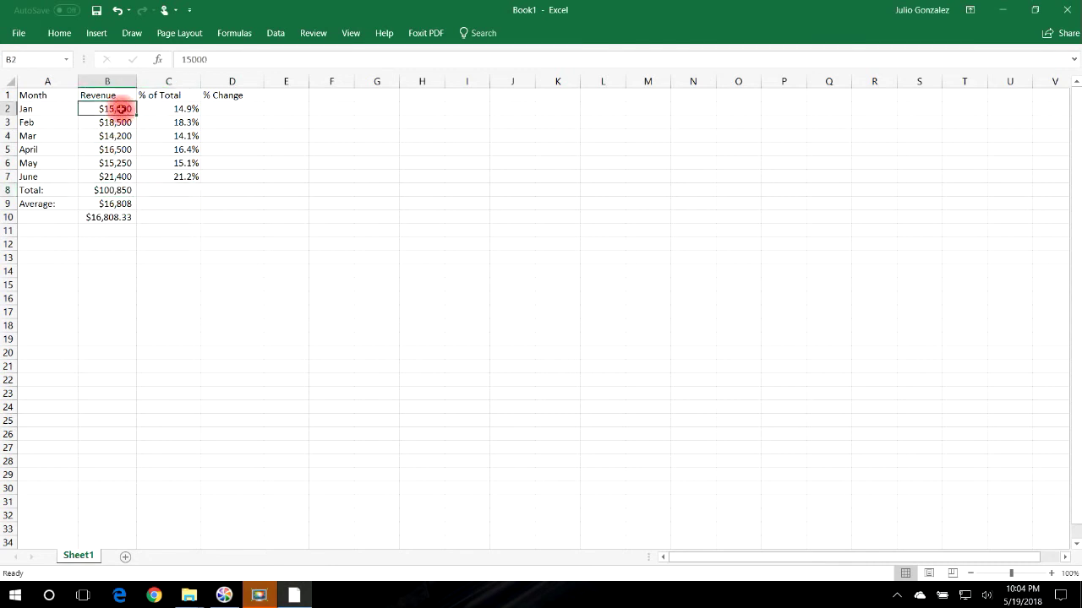
{"action": "left_click", "coordinate": [123, 192]}
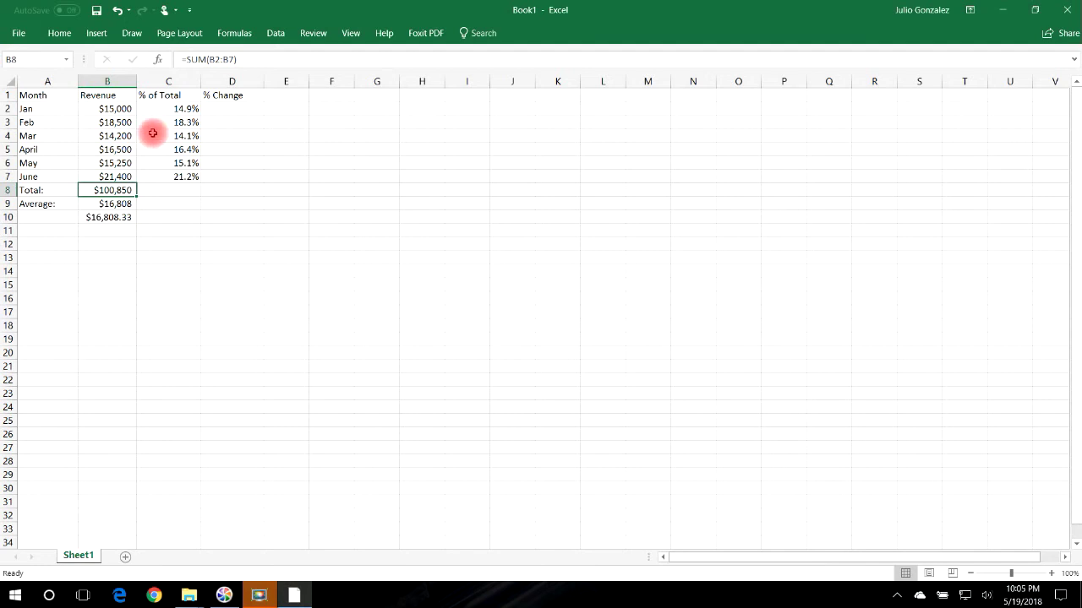
- Calculate February's percent change from January in cell D3 with the formula =(B3-B2)/B2
{"action": "left_click", "coordinate": [233, 123]}
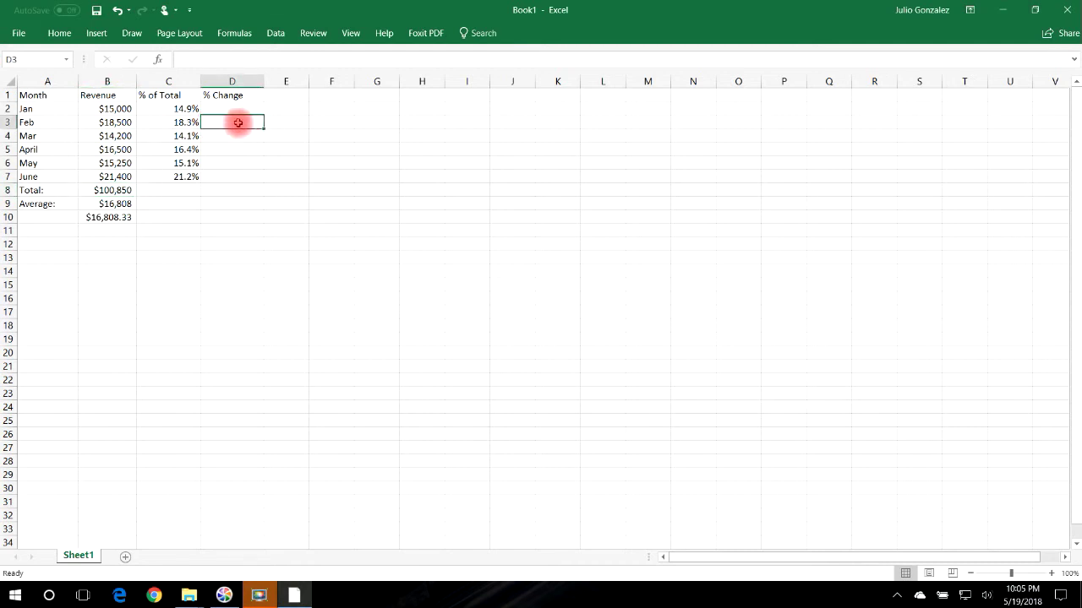
{"action": "type", "text": "="}
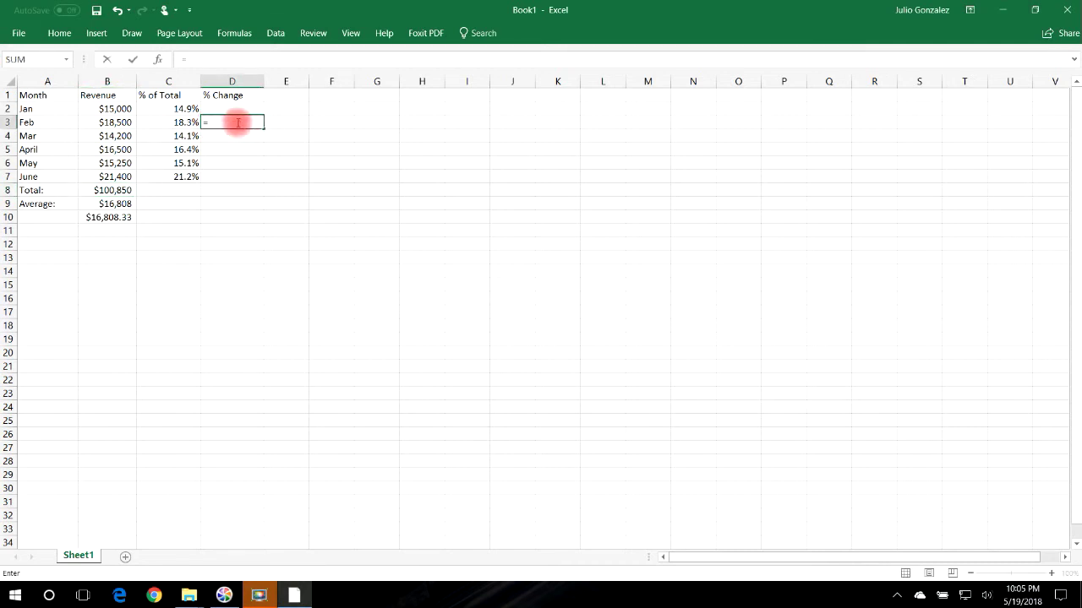
{"action": "type", "text": "(B3-B2)/"}
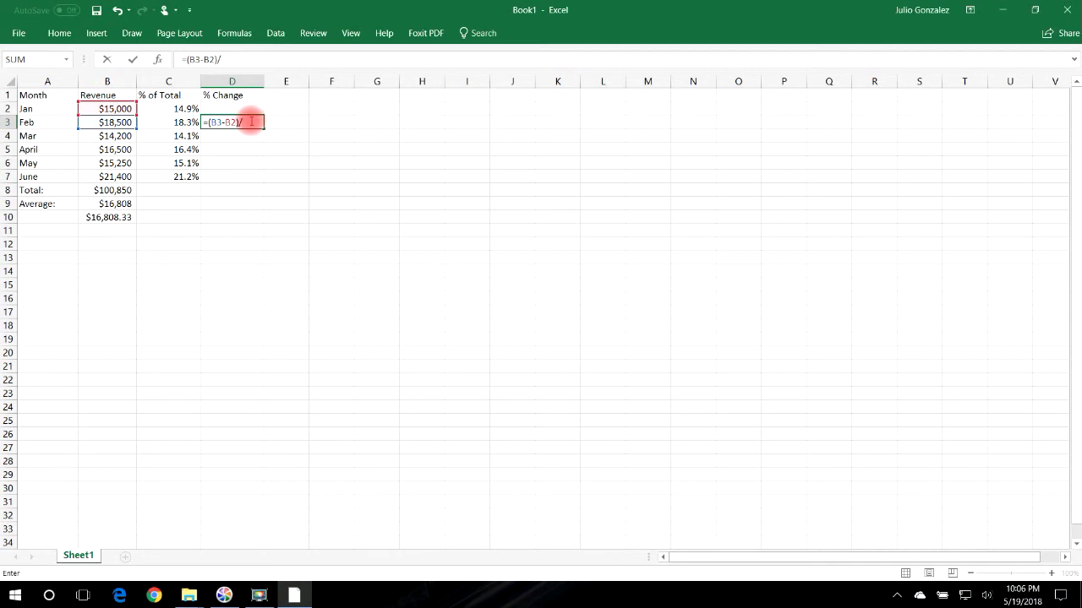
{"action": "type", "text": "B2"}
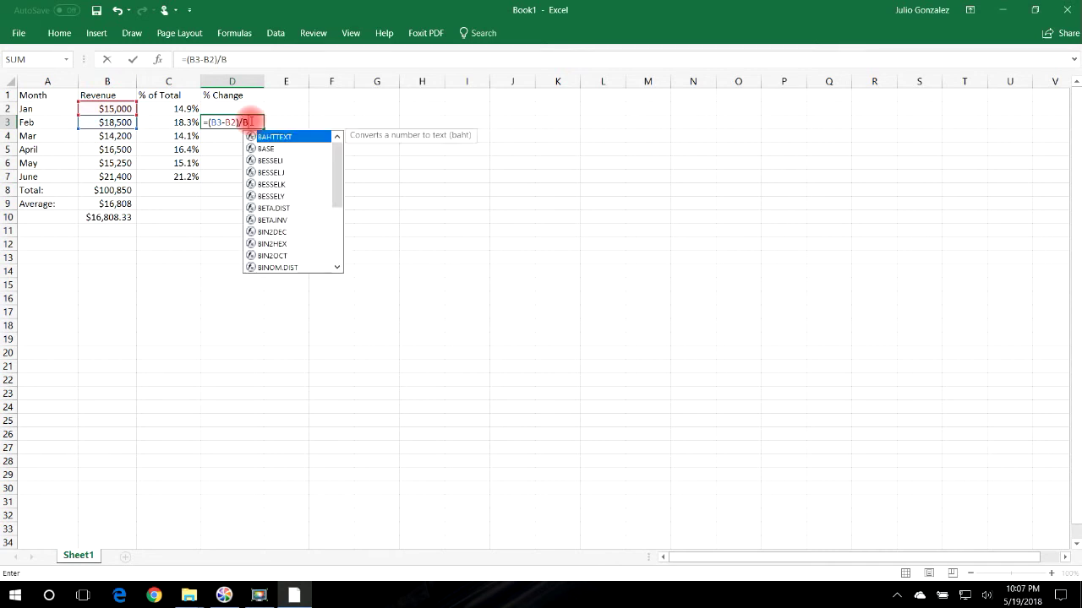
{"action": "key", "text": "Return"}
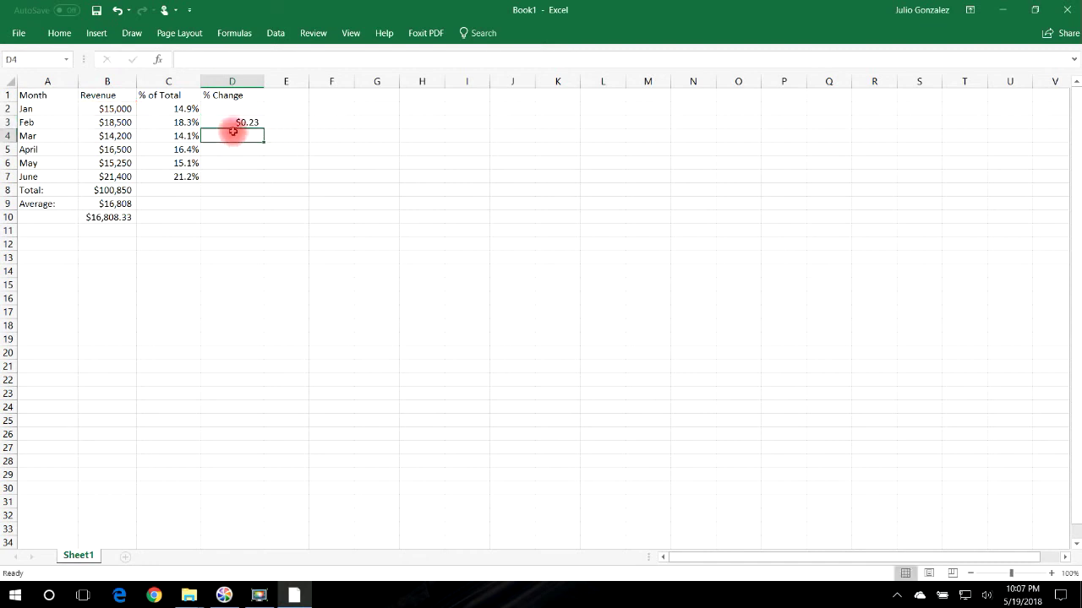
- Fill the % Change formula from cell D3 down through D7 for March to June
{"action": "left_click", "coordinate": [250, 124]}
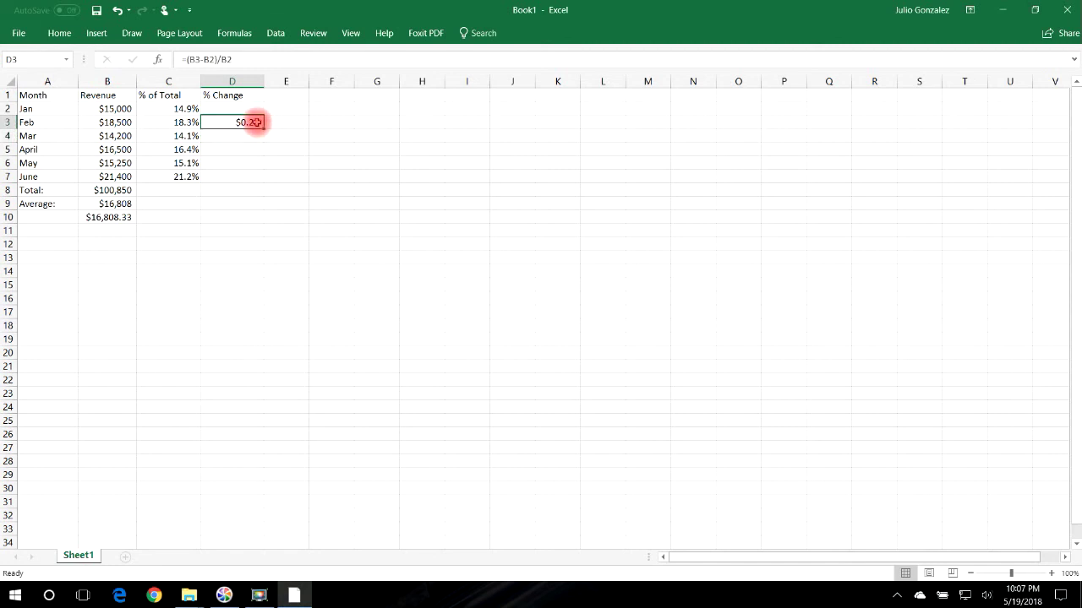
{"action": "left_click", "coordinate": [246, 119]}
{"action": "left_click_drag", "start_coordinate": [263, 123], "coordinate": [261, 177]}
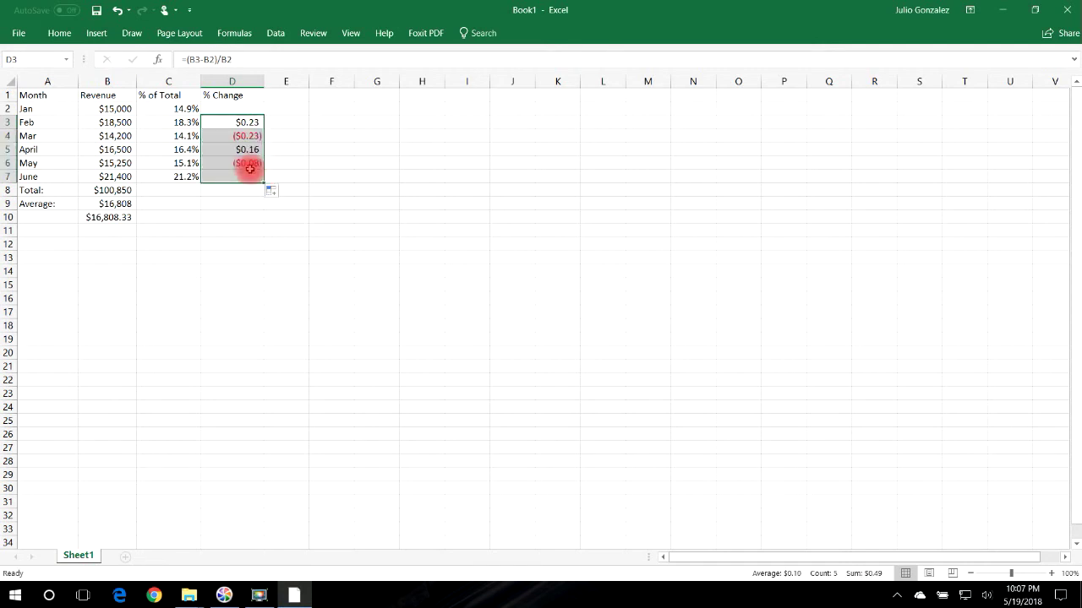
- Format the % Change values in D3:D7 as Percentage with 1 decimal place
{"action": "left_click", "coordinate": [243, 122]}
{"action": "left_click_drag", "start_coordinate": [250, 123], "coordinate": [259, 177]}
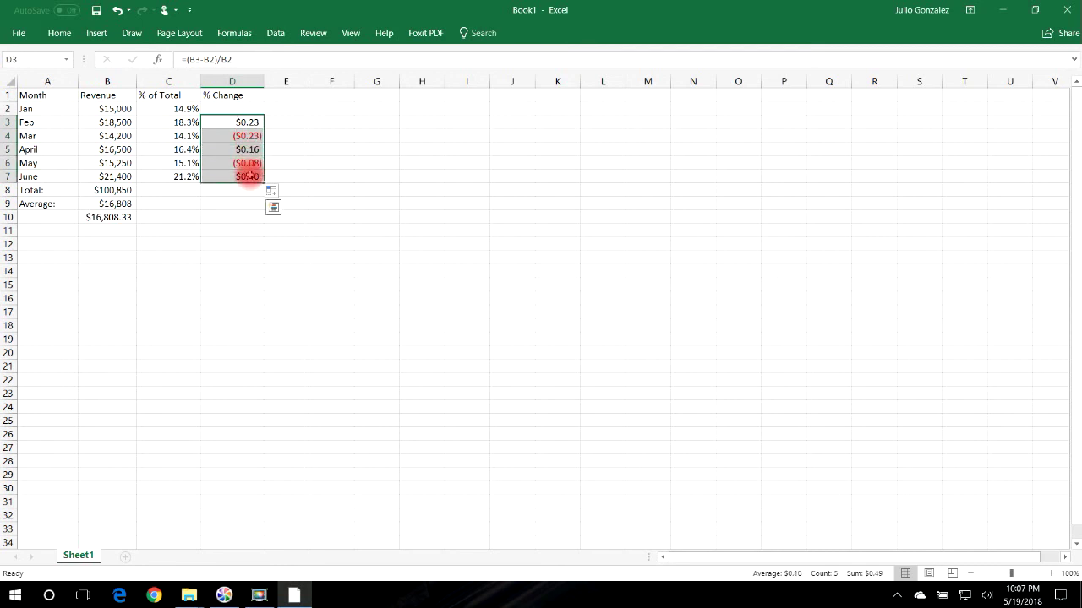
{"action": "right_click", "coordinate": [244, 120]}
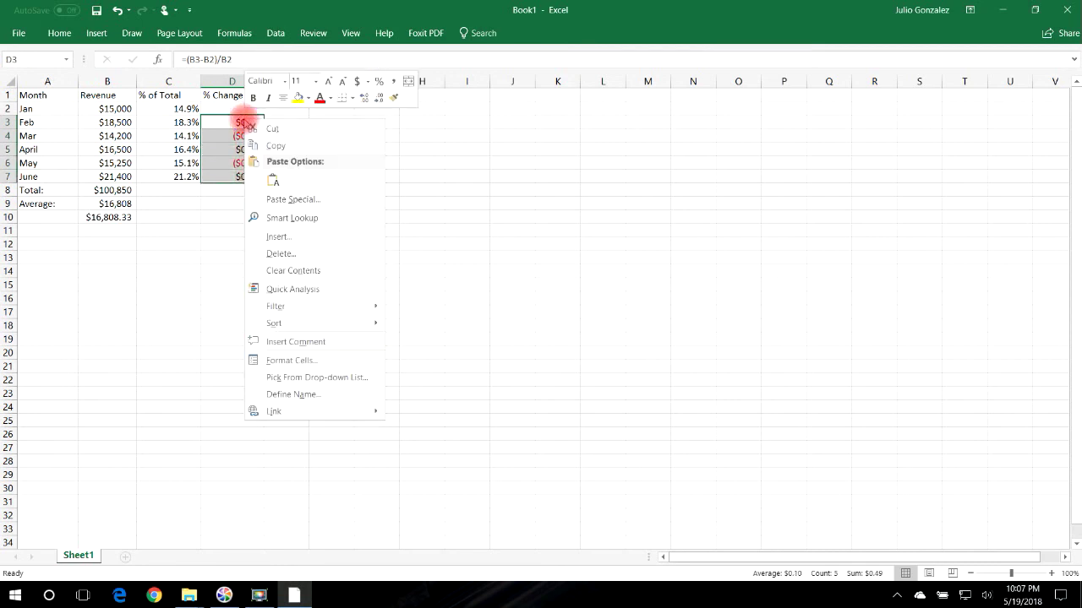
{"action": "left_click", "coordinate": [364, 82]}
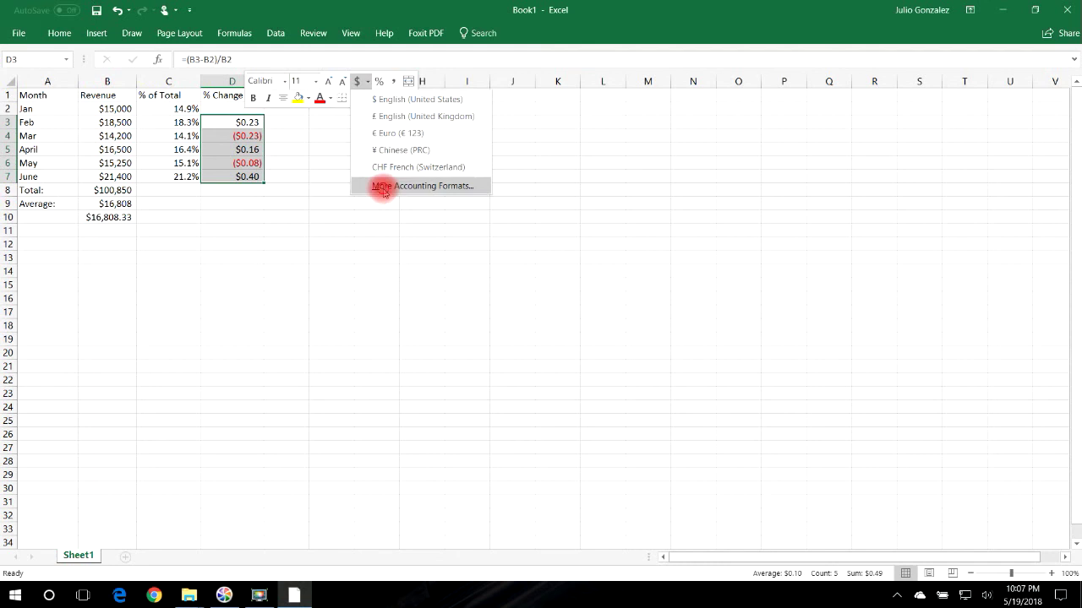
{"action": "left_click", "coordinate": [382, 187]}
{"action": "left_click", "coordinate": [342, 263]}
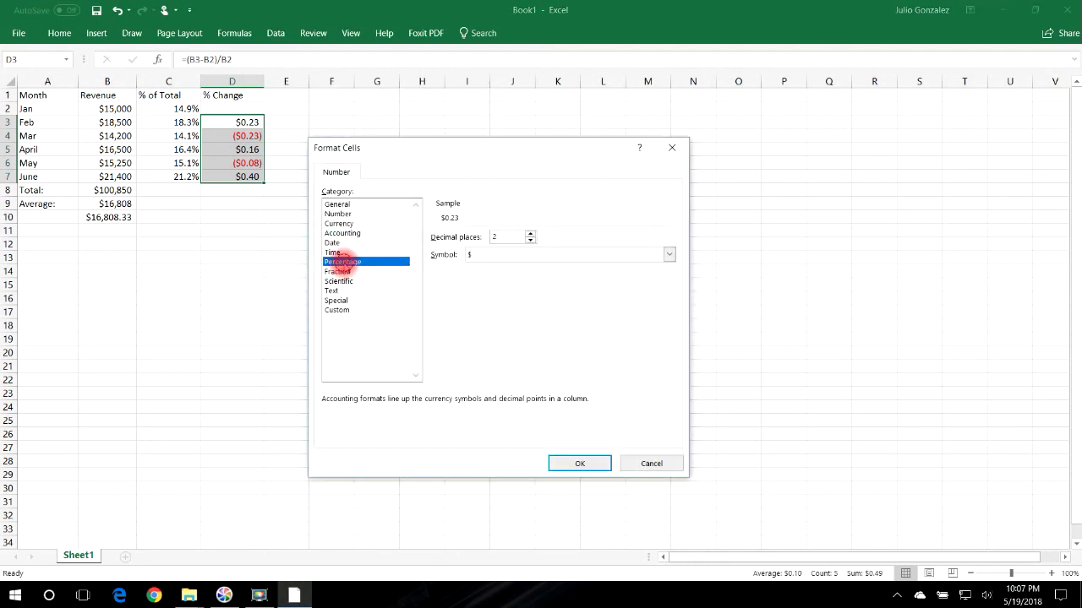
{"action": "left_click", "coordinate": [530, 240]}
{"action": "left_click", "coordinate": [567, 461]}
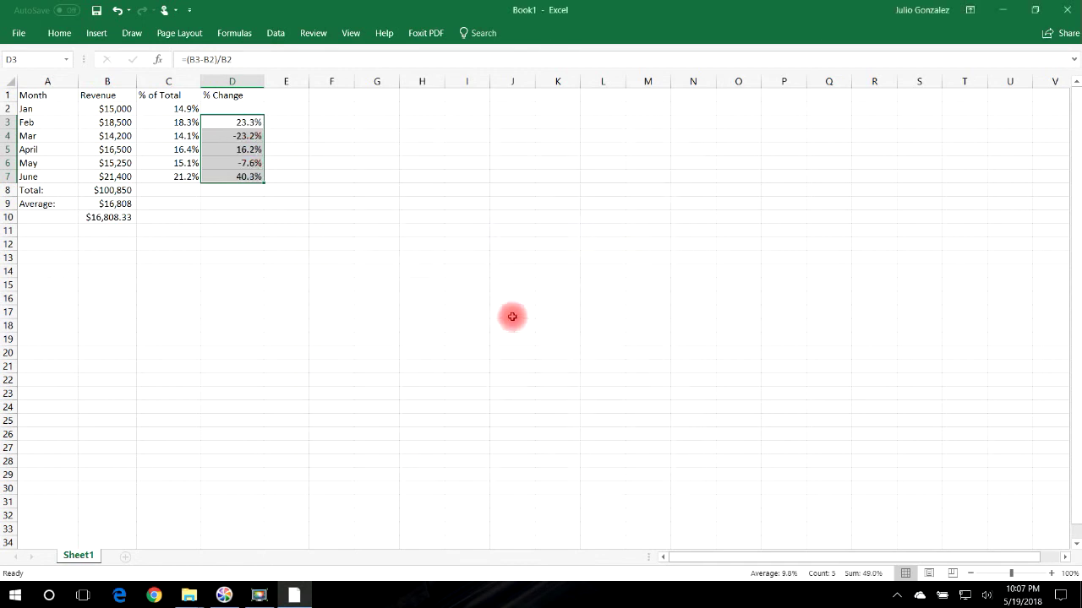
- Review the % Change formulas against the monthly revenues, and check the January and February % of Total formulas against the revenue total
{"action": "left_click", "coordinate": [298, 148]}
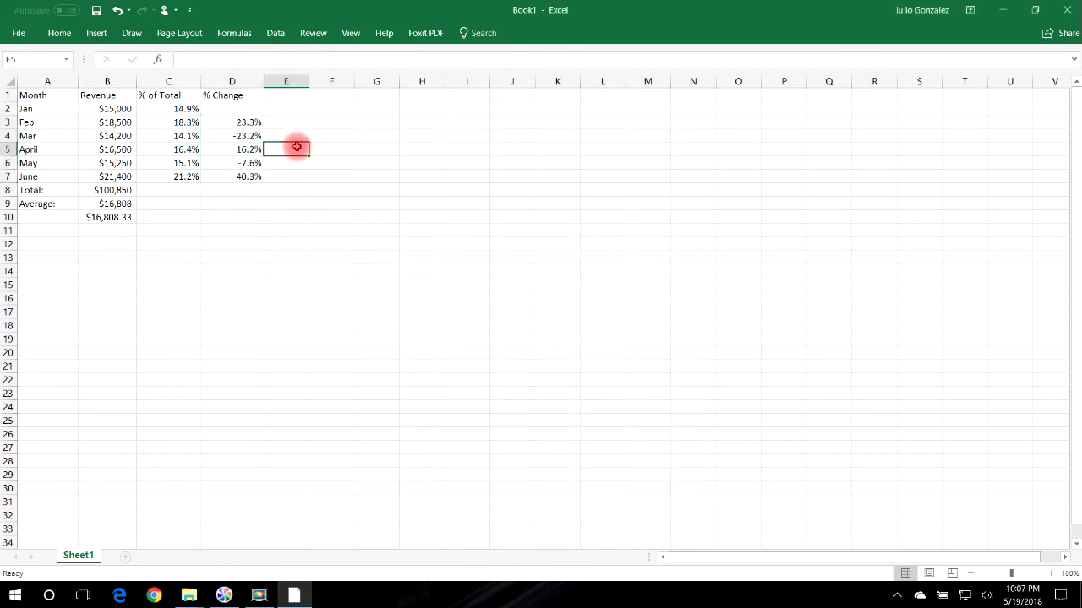
{"action": "left_click", "coordinate": [254, 122]}
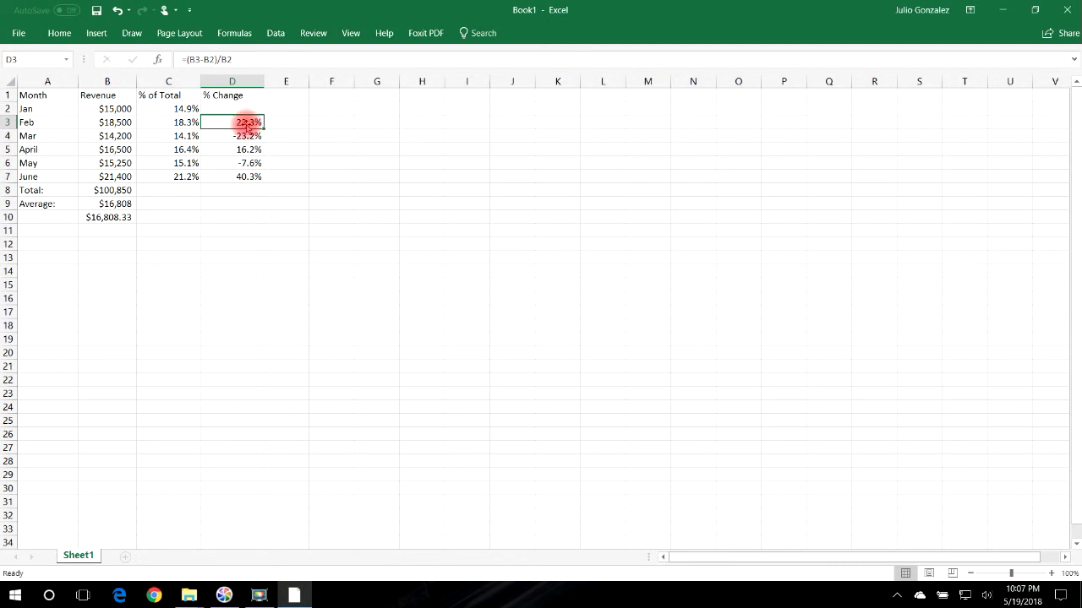
{"action": "left_click", "coordinate": [114, 127]}
{"action": "left_click", "coordinate": [116, 135]}
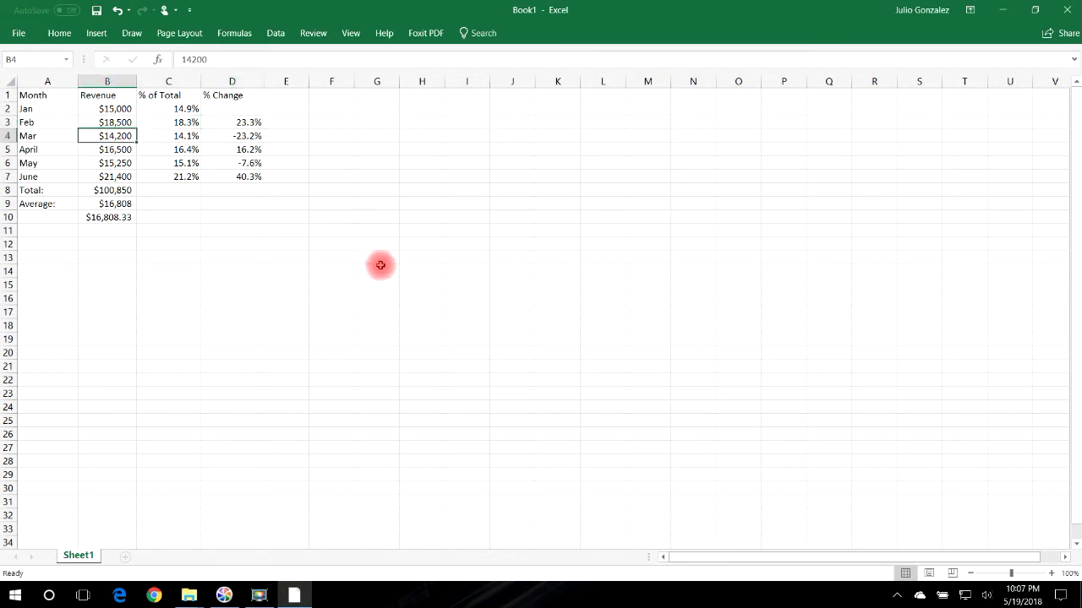
{"action": "left_click", "coordinate": [253, 138]}
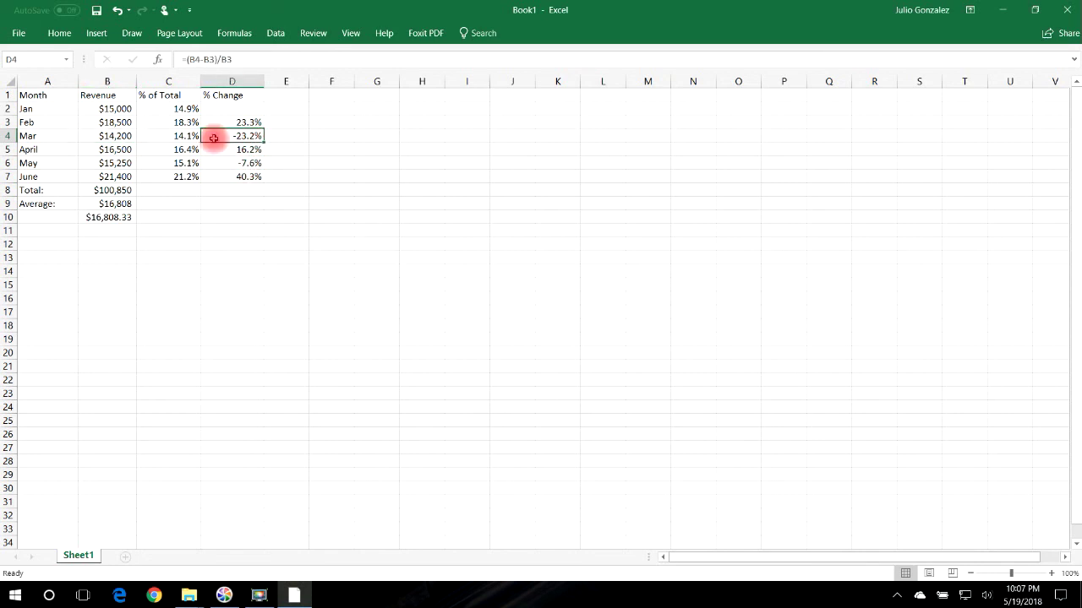
{"action": "left_click", "coordinate": [120, 138]}
{"action": "left_click", "coordinate": [117, 150]}
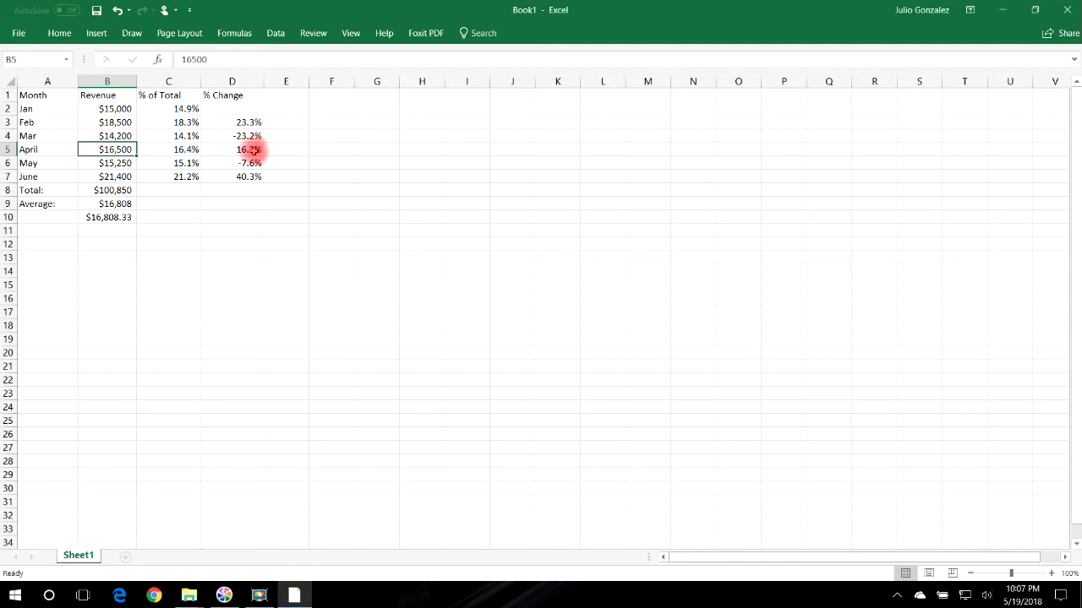
{"action": "left_click", "coordinate": [250, 150]}
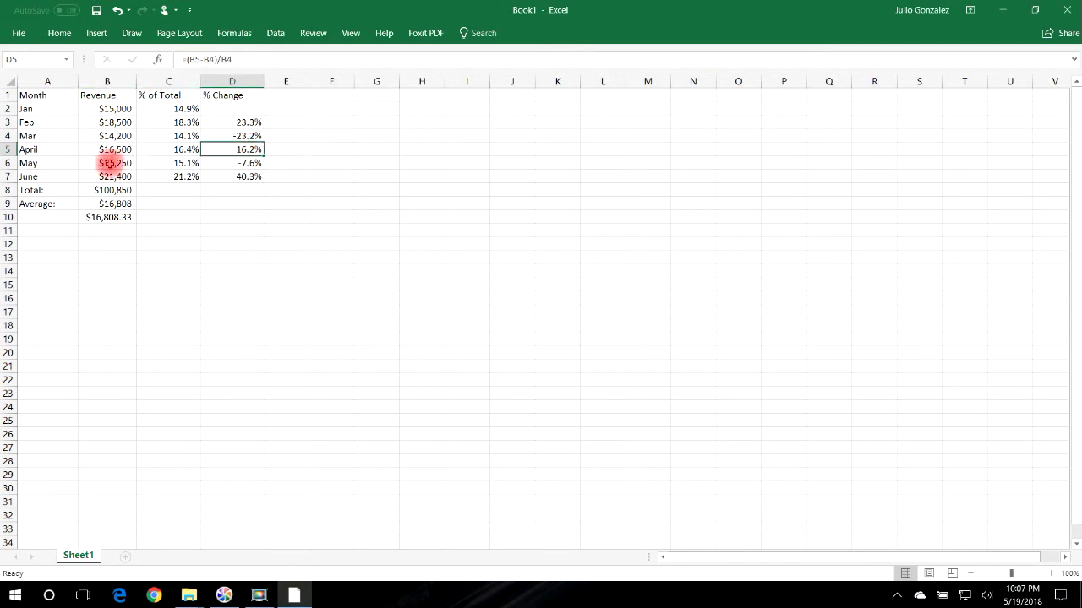
{"action": "left_click", "coordinate": [106, 162]}
{"action": "left_click", "coordinate": [255, 163]}
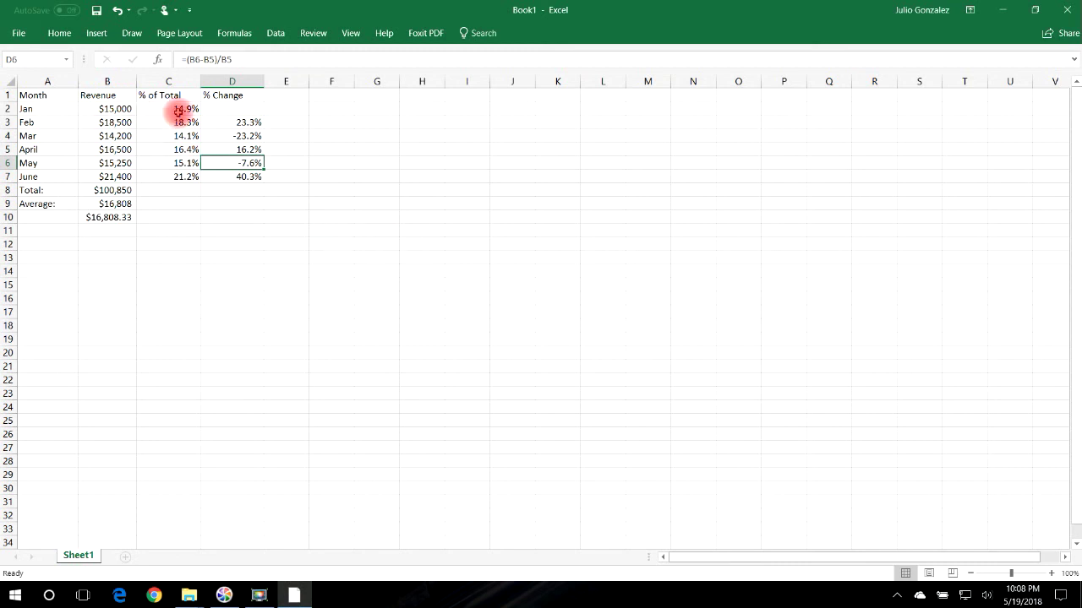
{"action": "left_click", "coordinate": [123, 189]}
{"action": "left_click", "coordinate": [193, 110]}
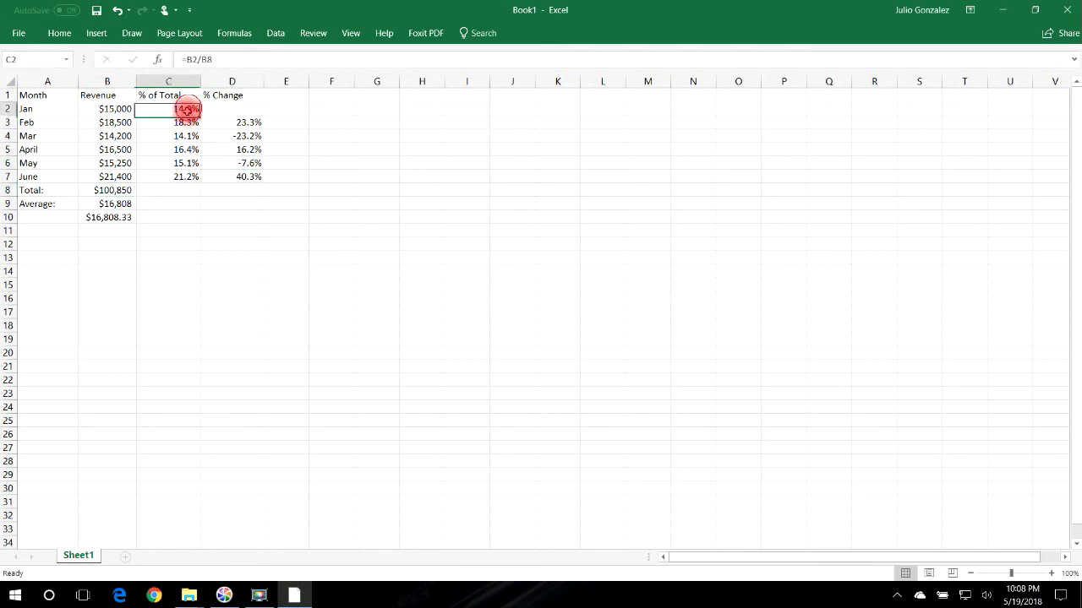
{"action": "left_click", "coordinate": [186, 122]}
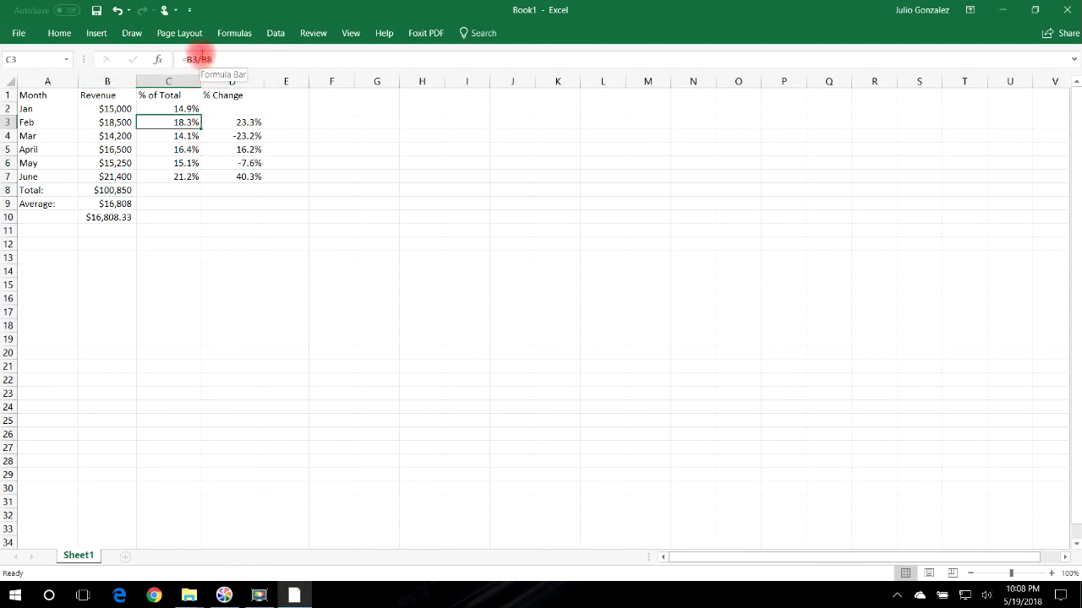